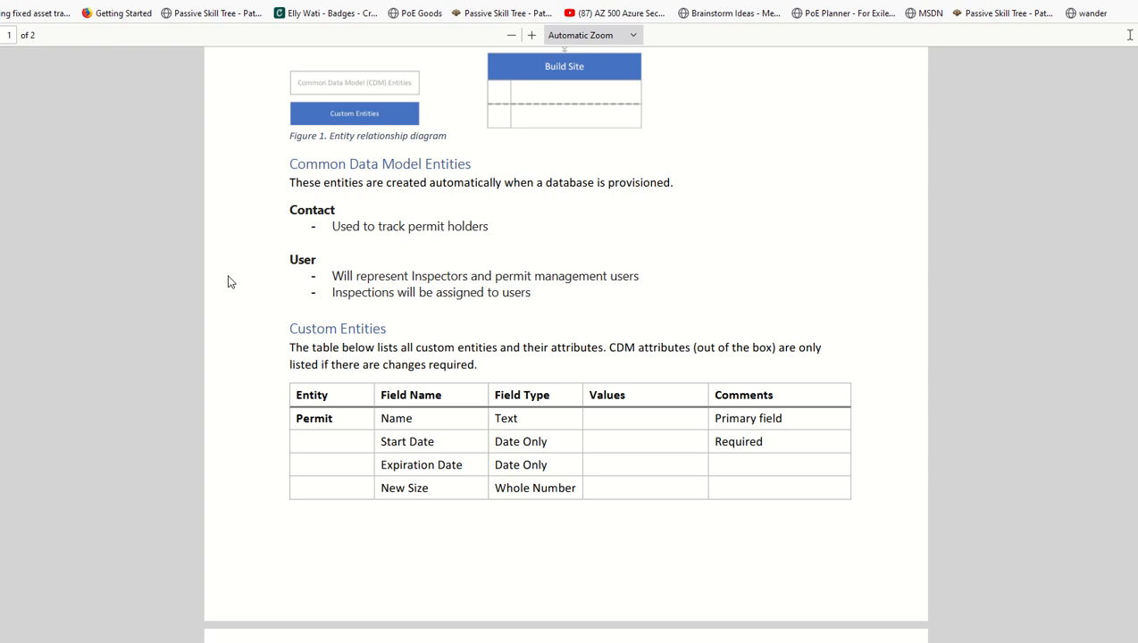
Highlight the Permit entity, Expiration Date and New Size field names in the PDF
double_click(317, 423)
left_click(403, 418)
double_click(400, 463)
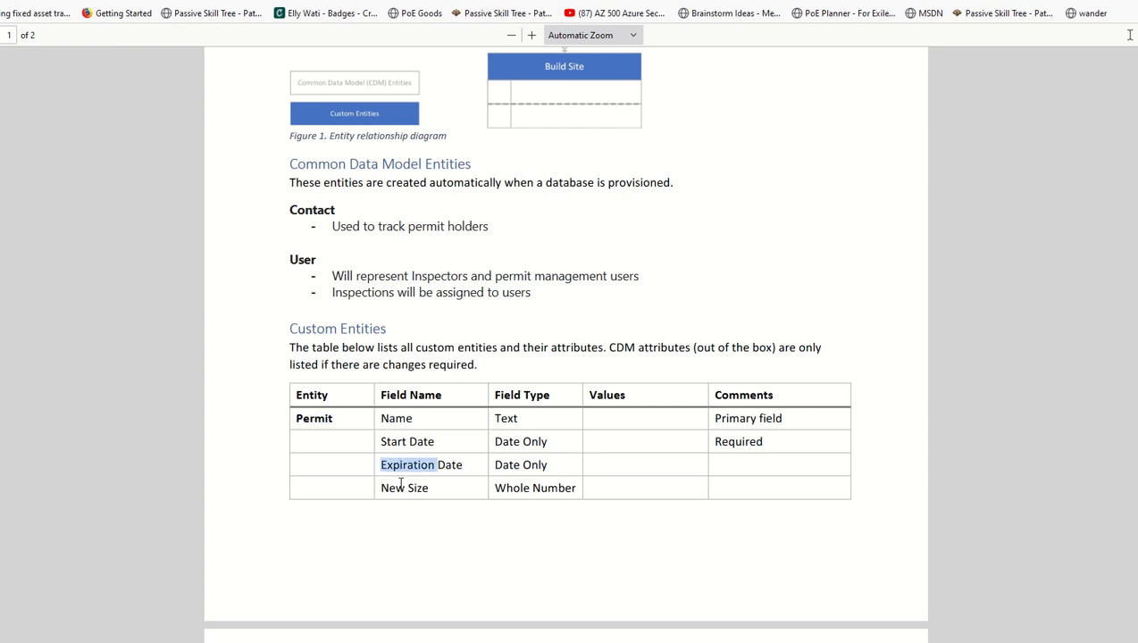
double_click(400, 486)
left_click(566, 481)
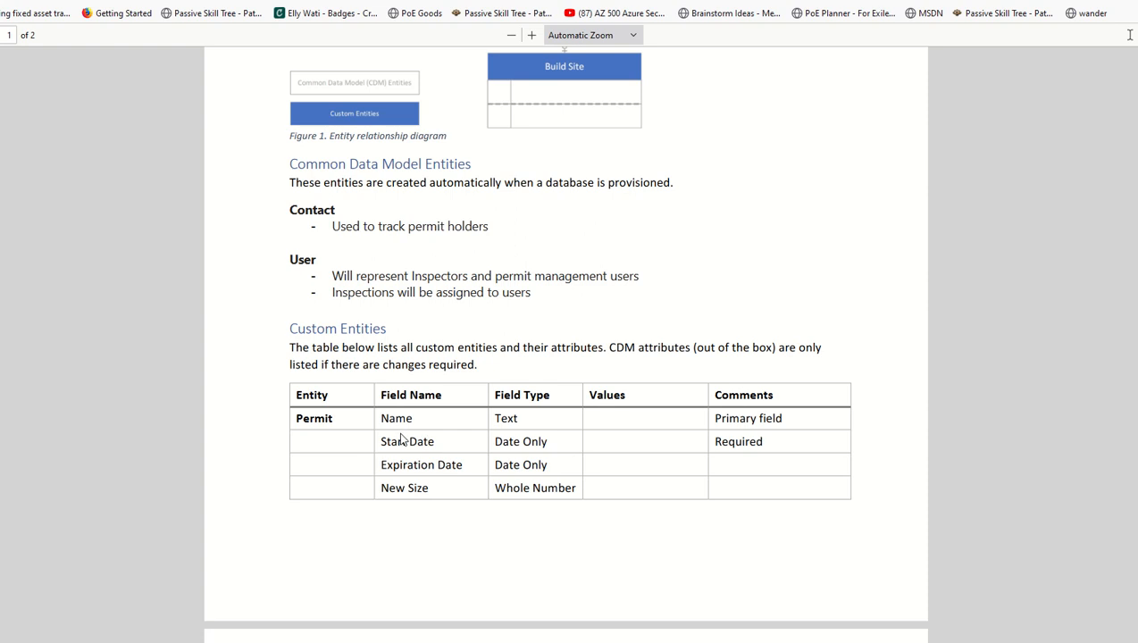
On page 2, highlight the Status Reason field and its Option Set type
scroll(424, 505, "down", 5)
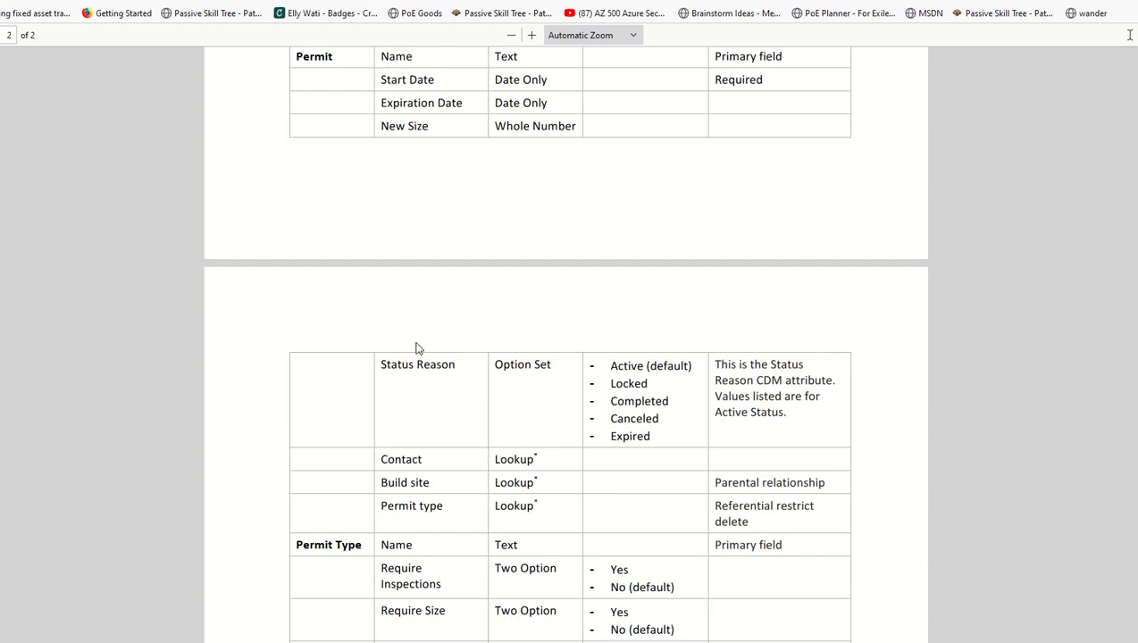
left_click_drag(503, 366, 490, 368)
left_click(509, 369)
left_click_drag(540, 363, 503, 363)
left_click(757, 409)
Highlight the Lookup types of the Contact, Build site and Permit type fields, then scroll back to page 1
scroll(635, 408, "down", 2)
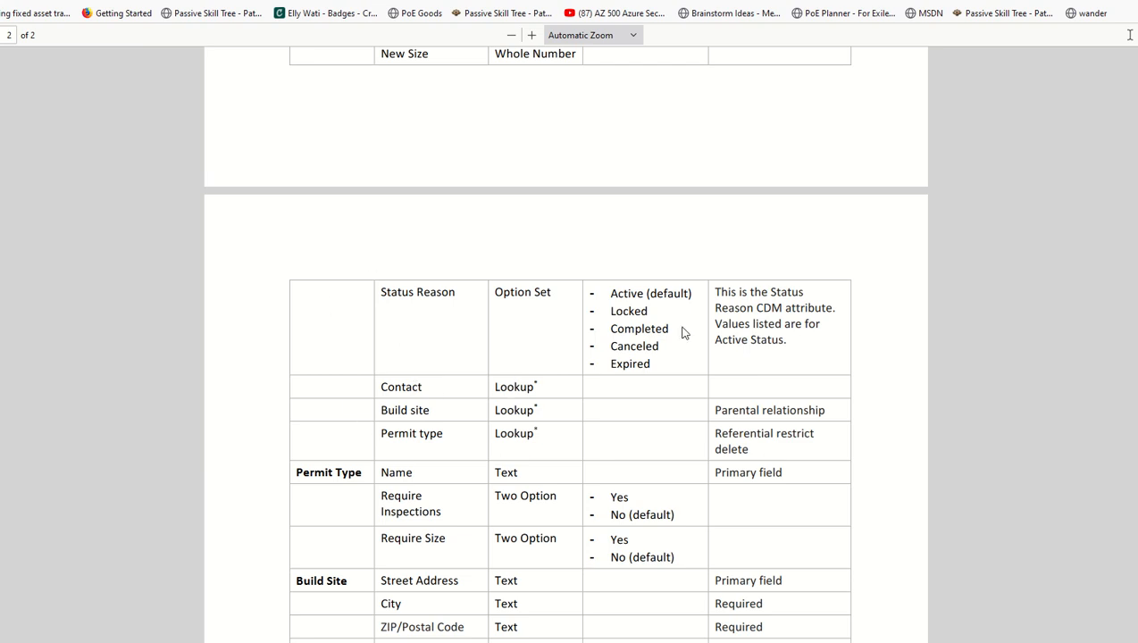
double_click(511, 387)
left_click(404, 385)
double_click(504, 411)
left_click(516, 436)
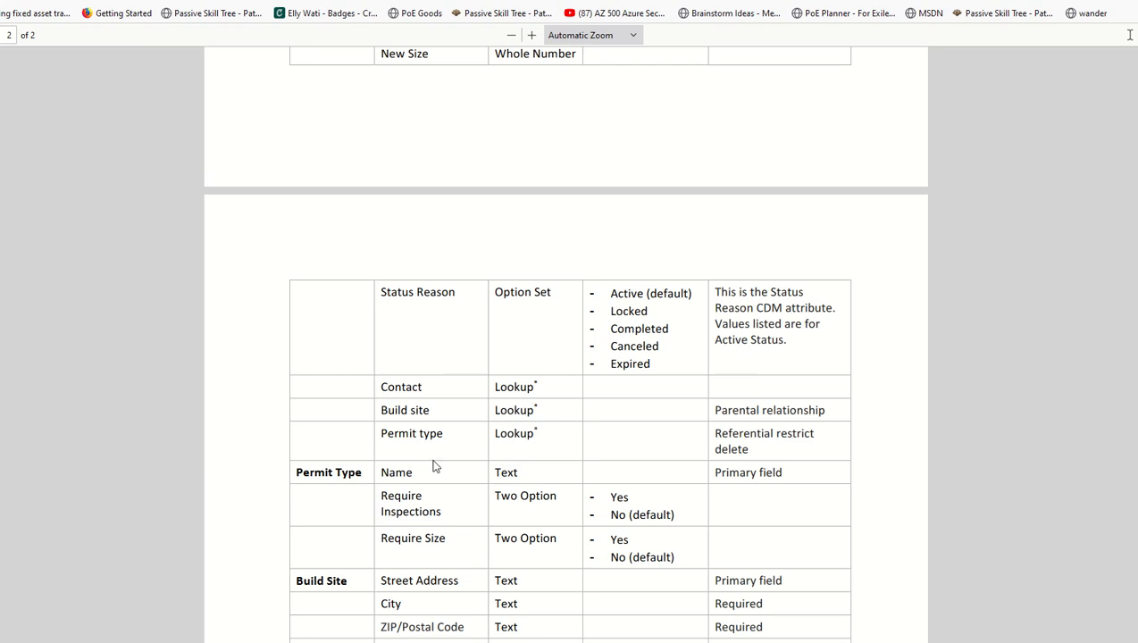
double_click(530, 436)
double_click(425, 434)
scroll(572, 487, "up", 3)
scroll(594, 487, "up", 5)
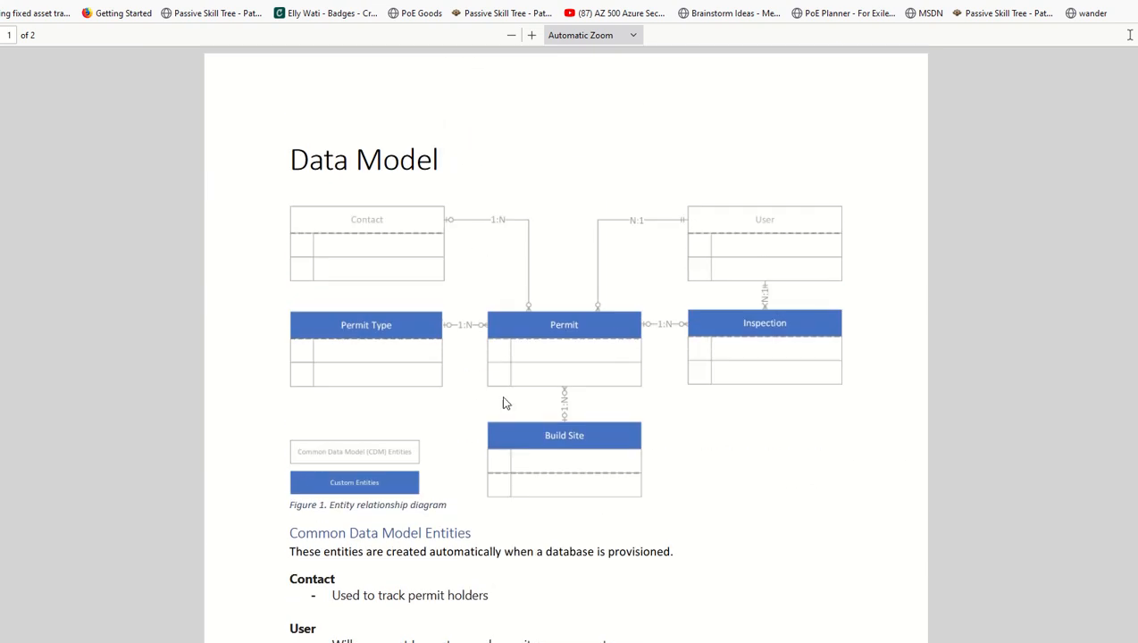
Scroll through the Permit Type, Build Site and Inspection tables to the lookup footnote and back up
scroll(539, 390, "down", 6)
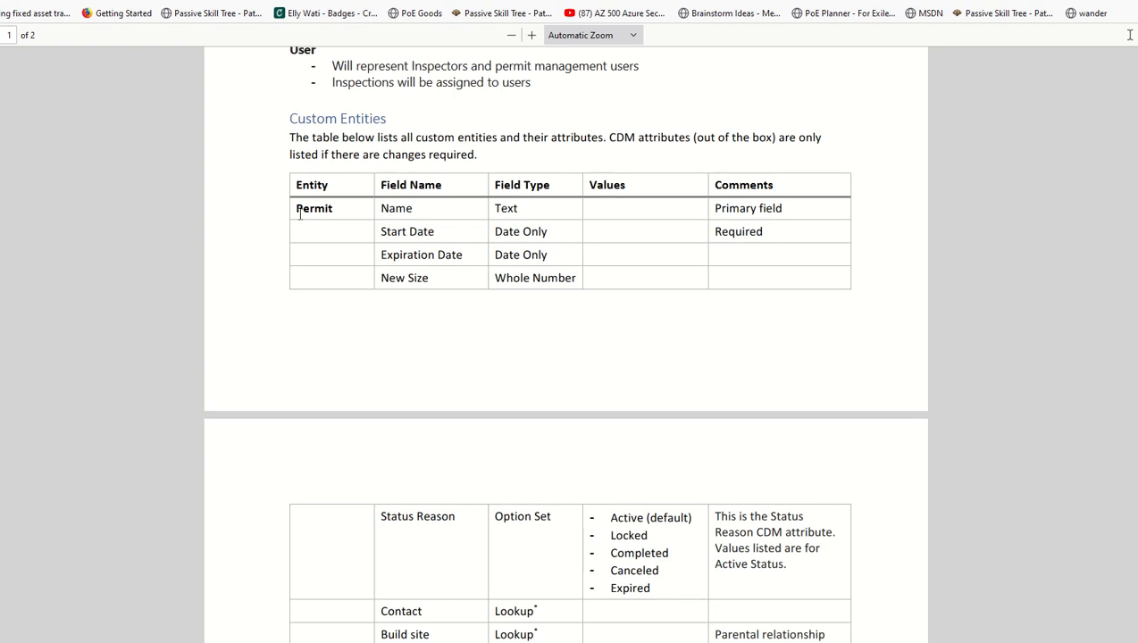
scroll(626, 392, "up", 3)
scroll(627, 391, "up", 3)
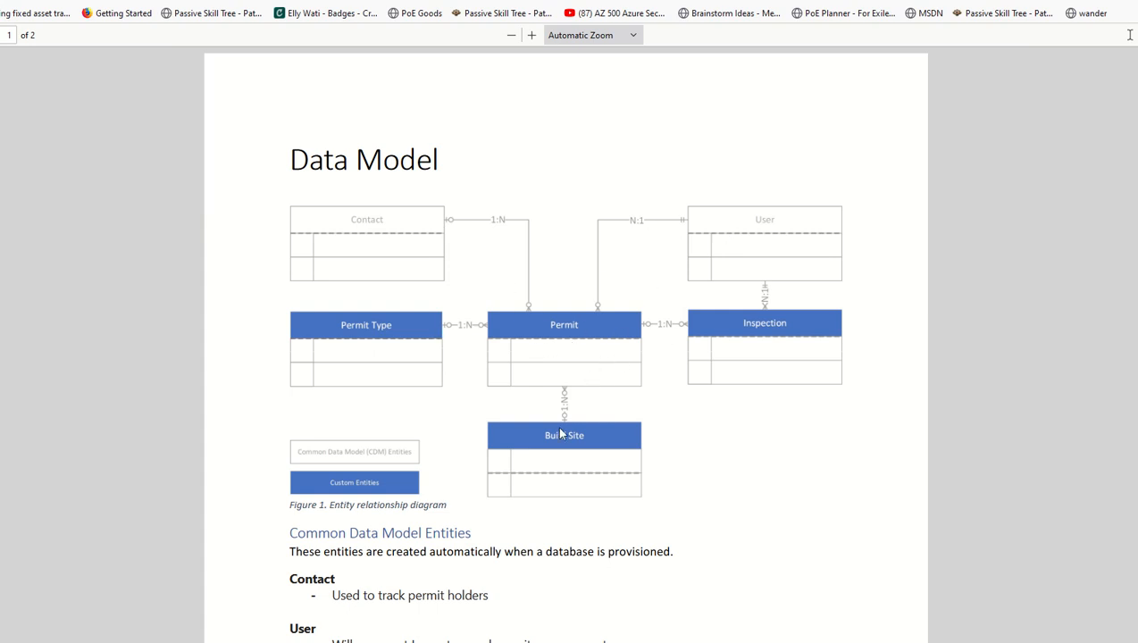
scroll(564, 495, "down", 5)
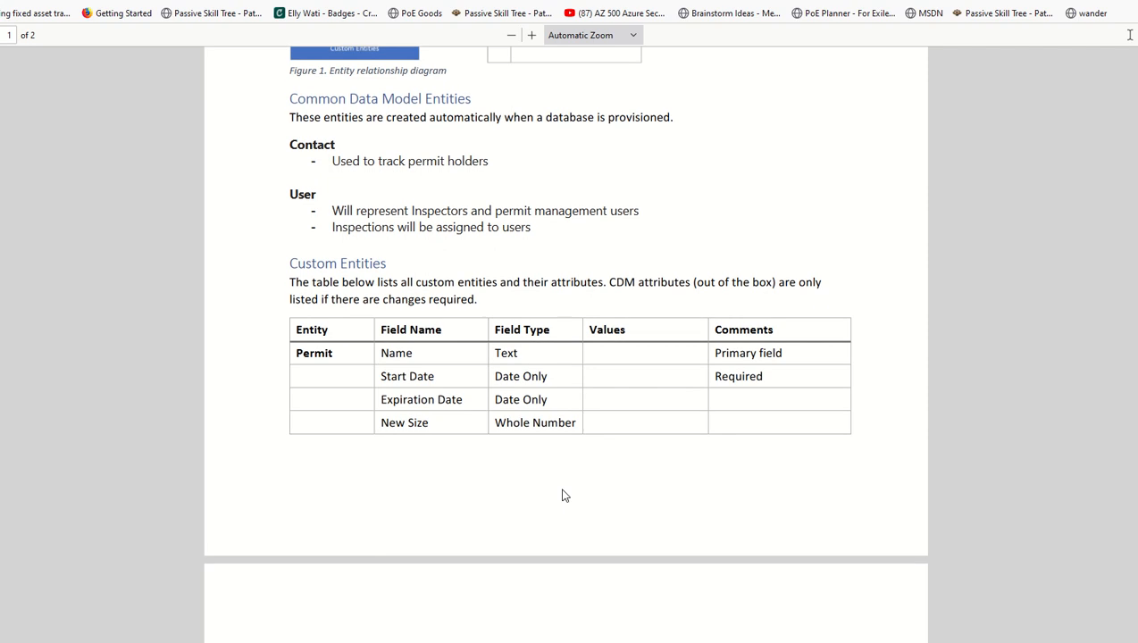
scroll(564, 495, "down", 4)
scroll(563, 494, "down", 3)
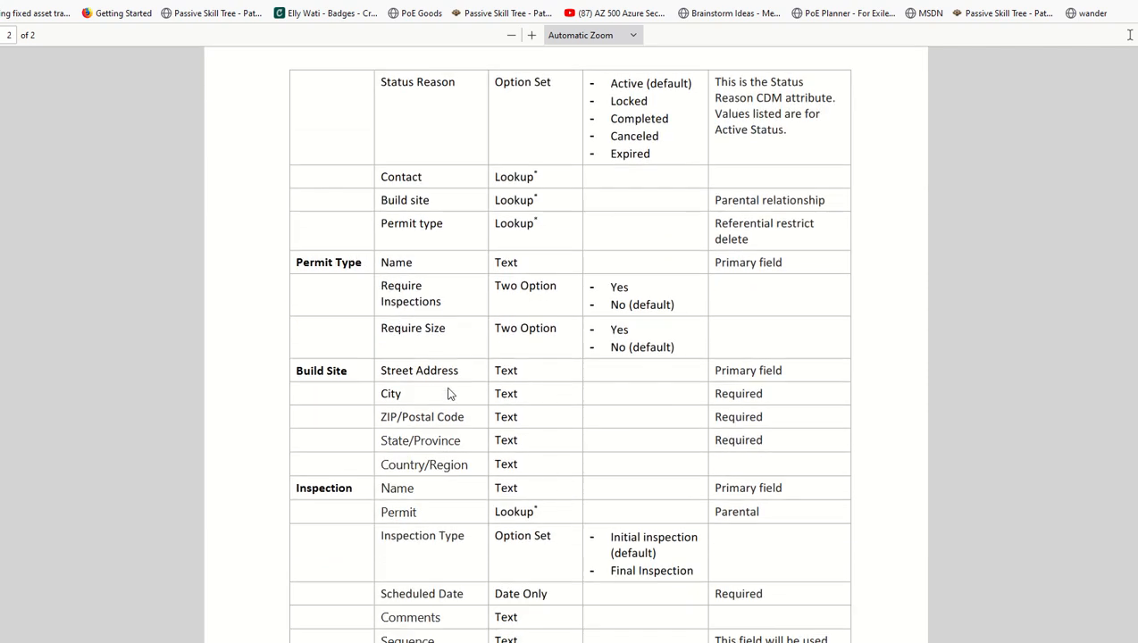
scroll(449, 394, "down", 1)
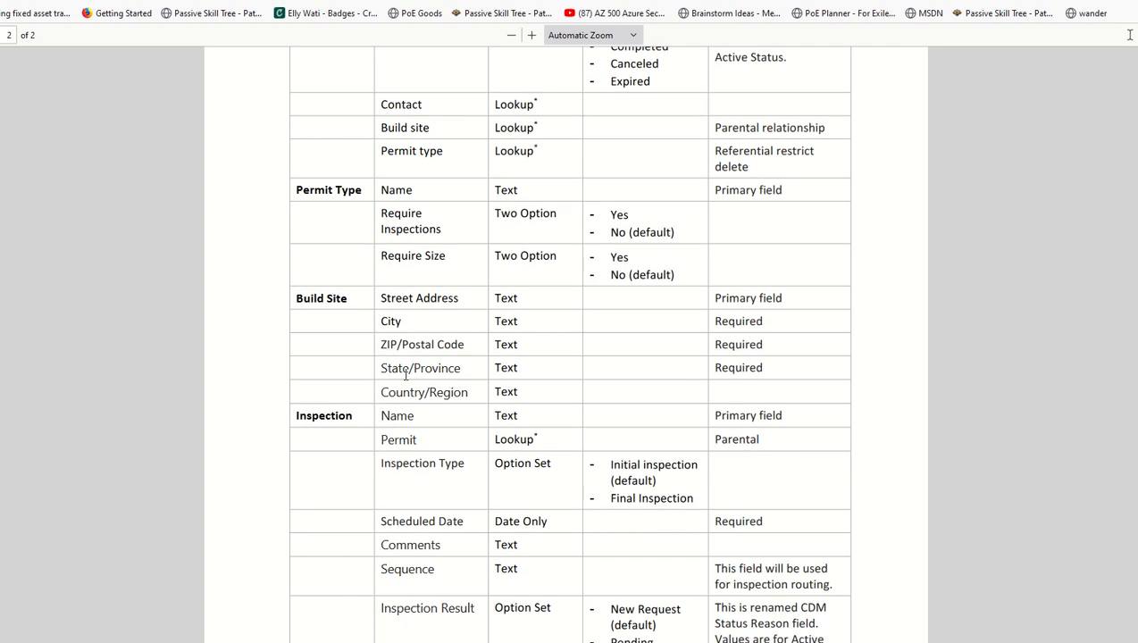
scroll(408, 433, "down", 2)
scroll(408, 428, "down", 1)
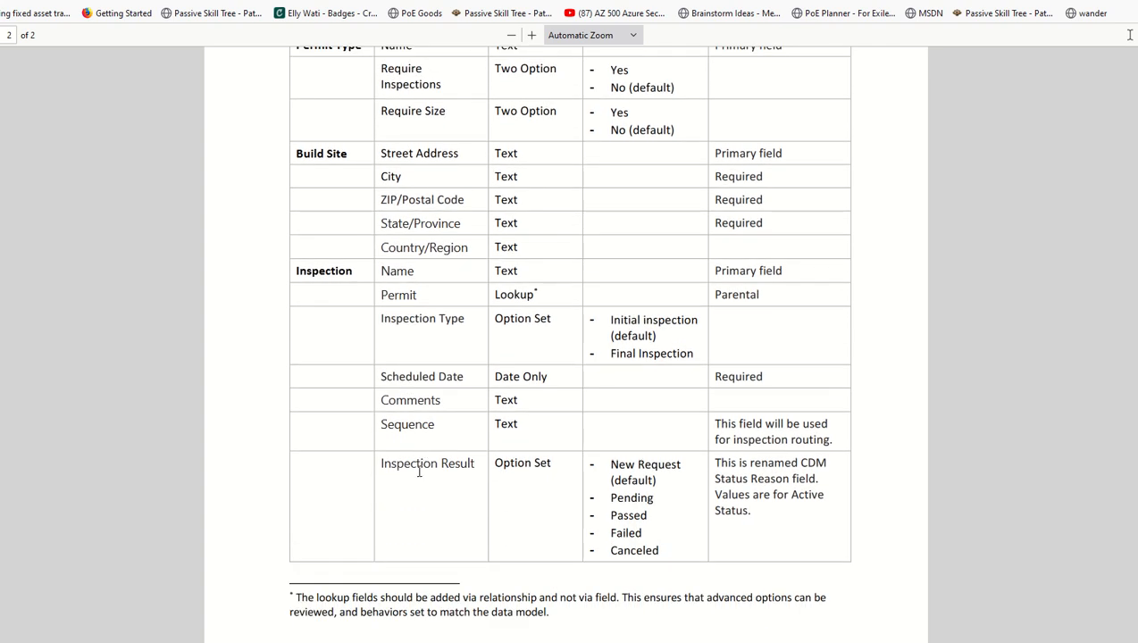
scroll(419, 472, "down", 1)
scroll(858, 393, "up", 10)
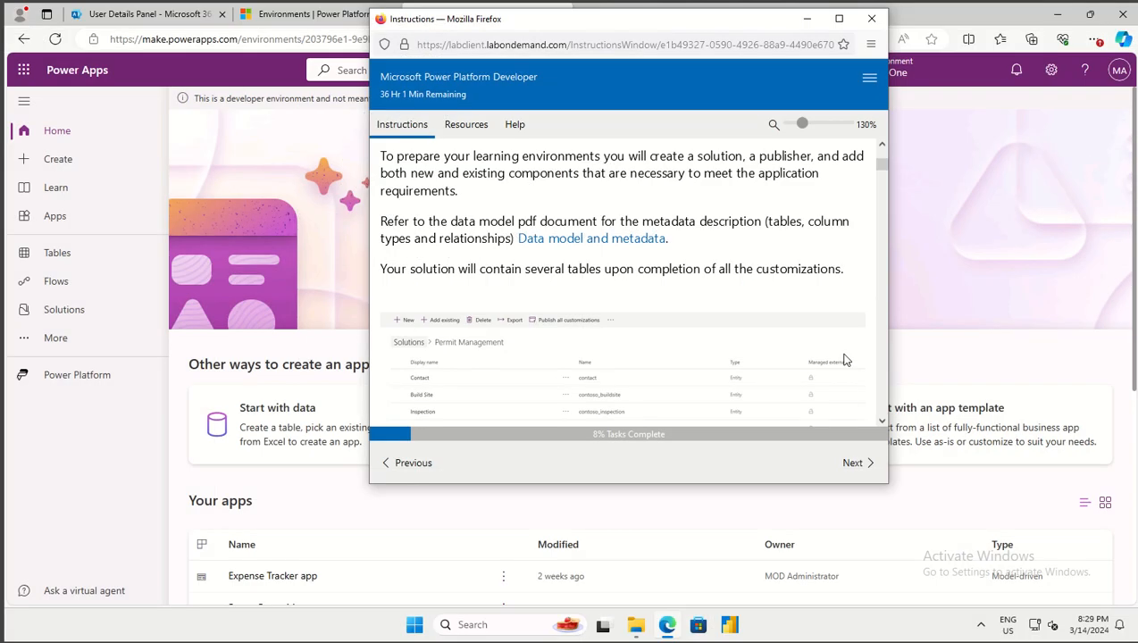
Drag the lab instructions window to the right edge of the screen
left_click_drag(744, 29, 1134, 27)
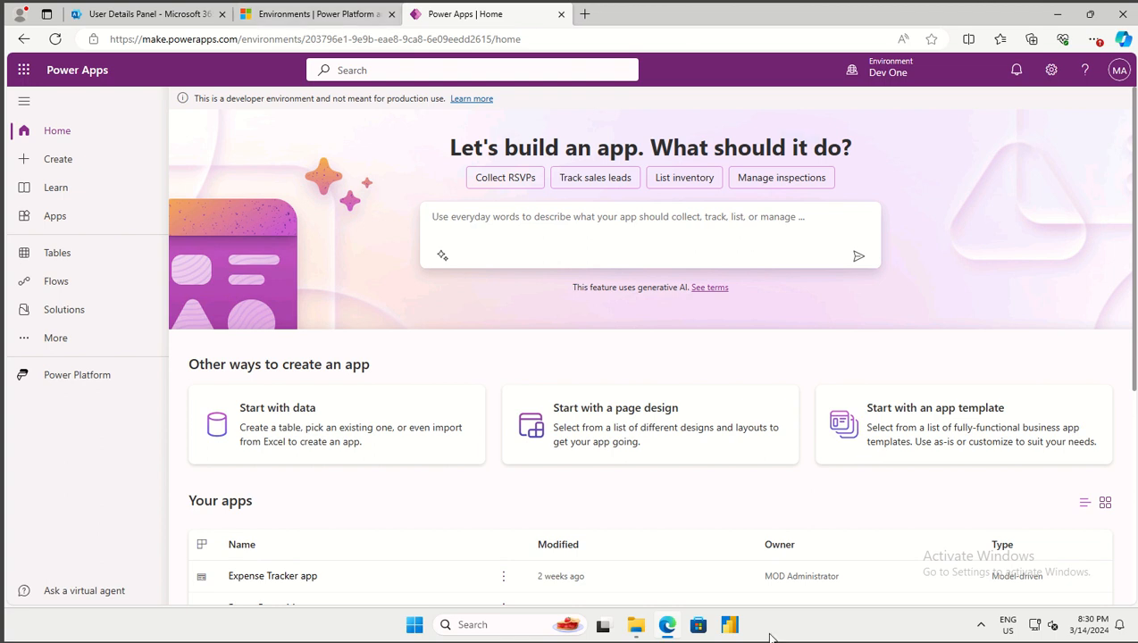
In File Explorer, browse the LabFiles L01 Starter and Completed folders
left_click(636, 624)
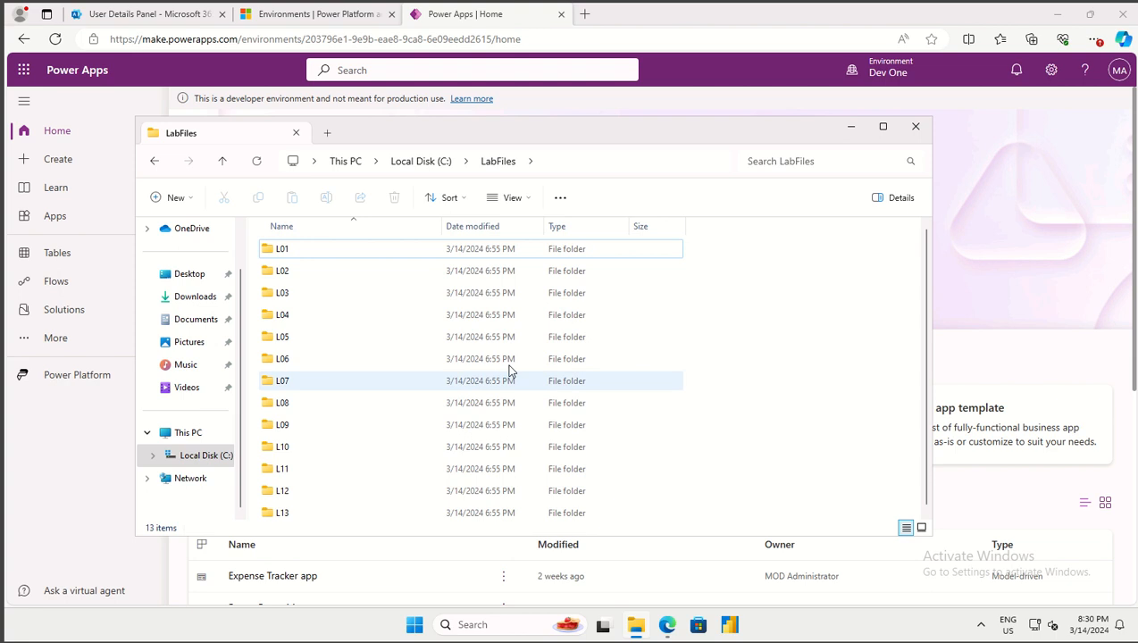
left_click(280, 256)
double_click(279, 256)
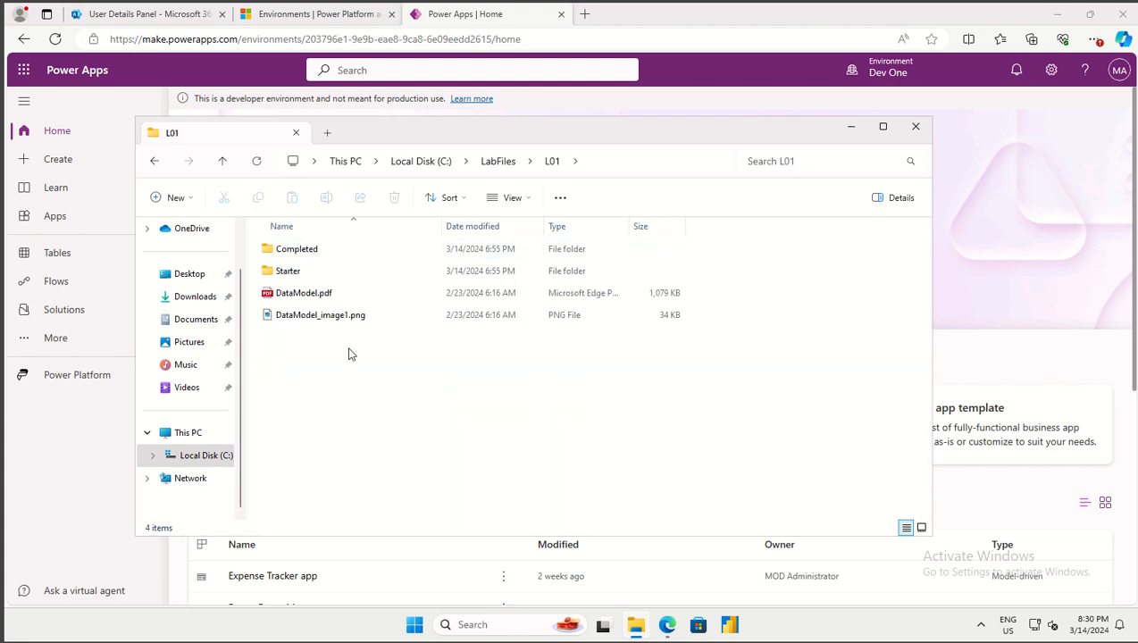
double_click(286, 270)
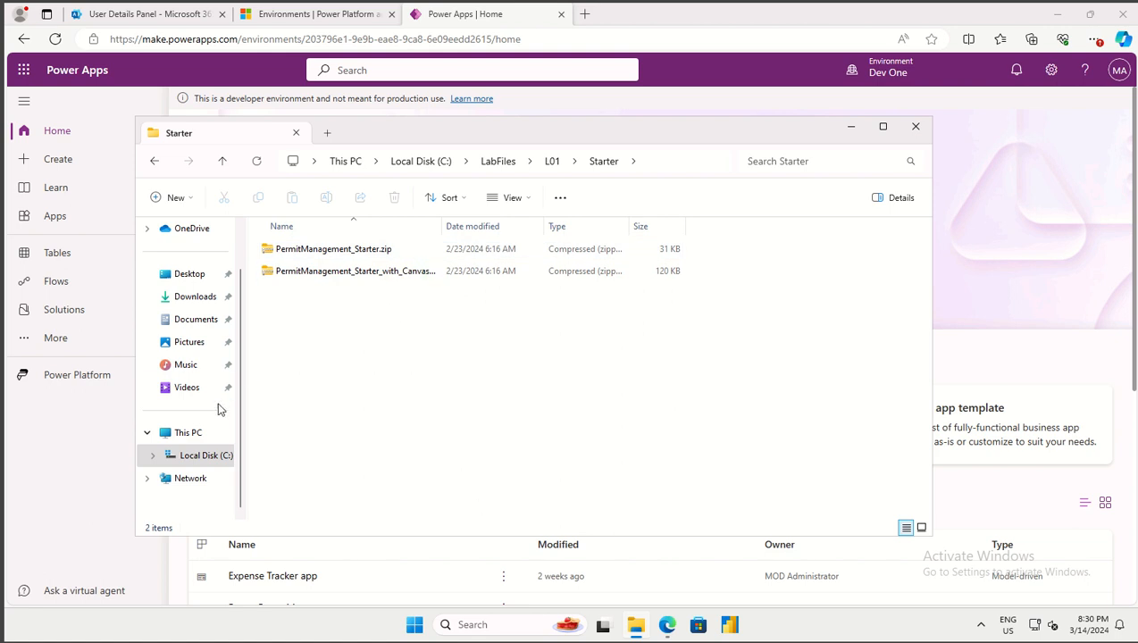
left_click(552, 162)
left_click(340, 251)
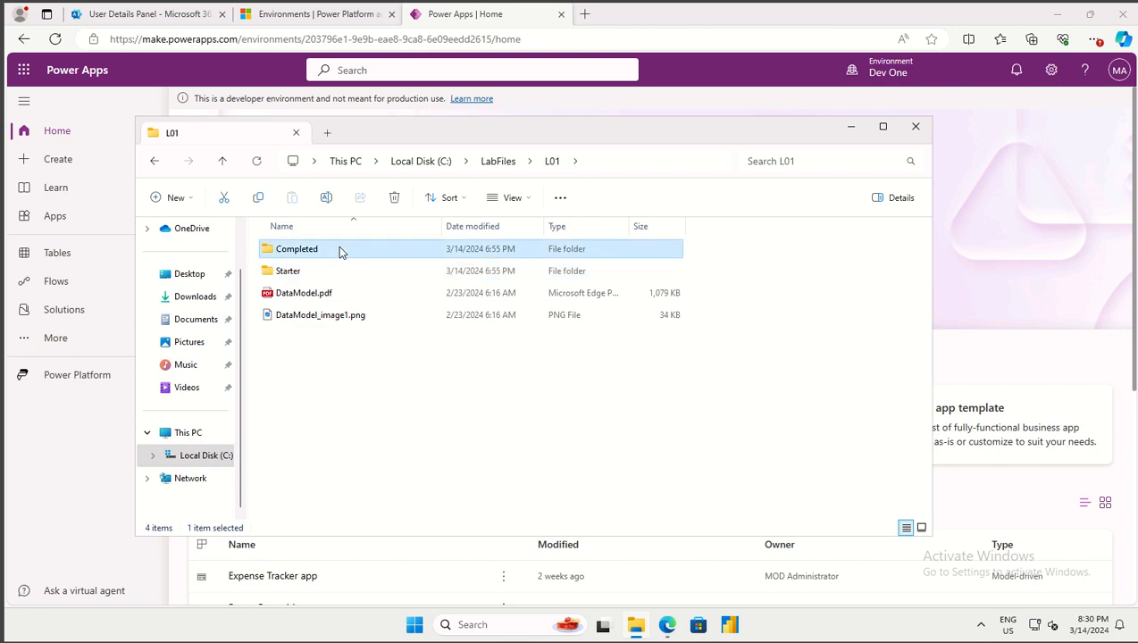
double_click(340, 251)
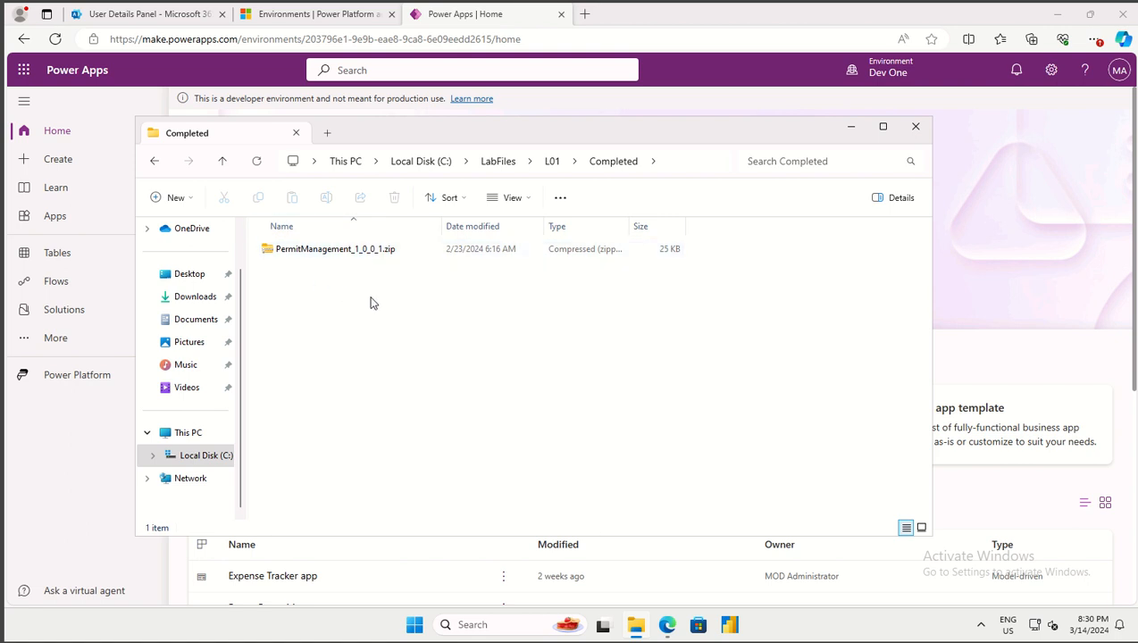
left_click(551, 162)
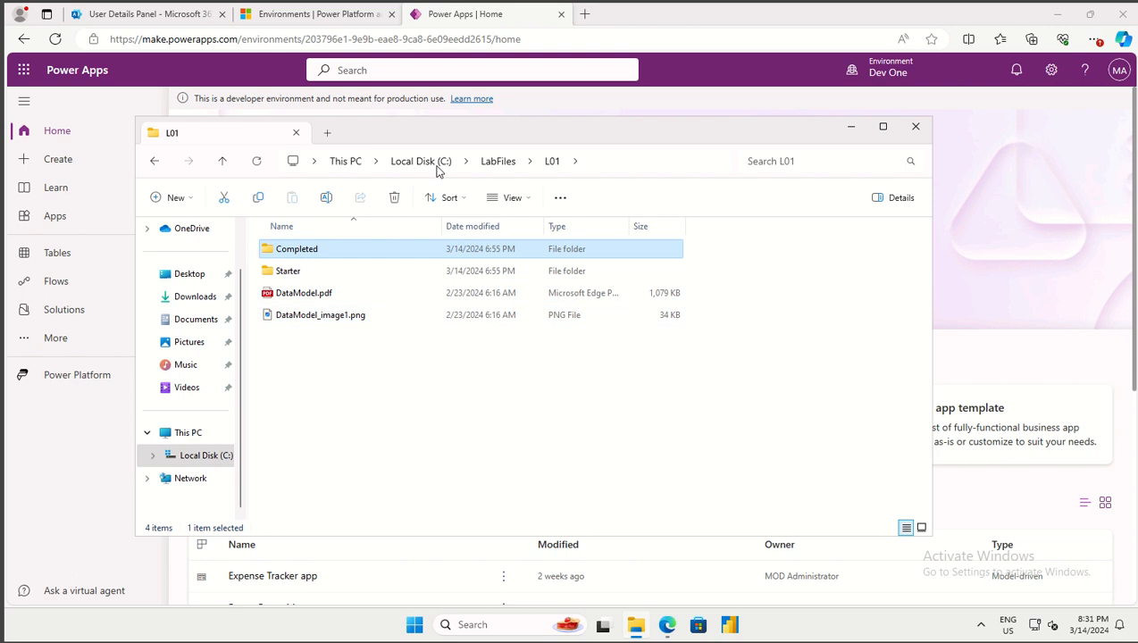
Browse to LabFiles > L02 > Starter and select PermitManagement_1_0_0_1.zip
left_click(488, 161)
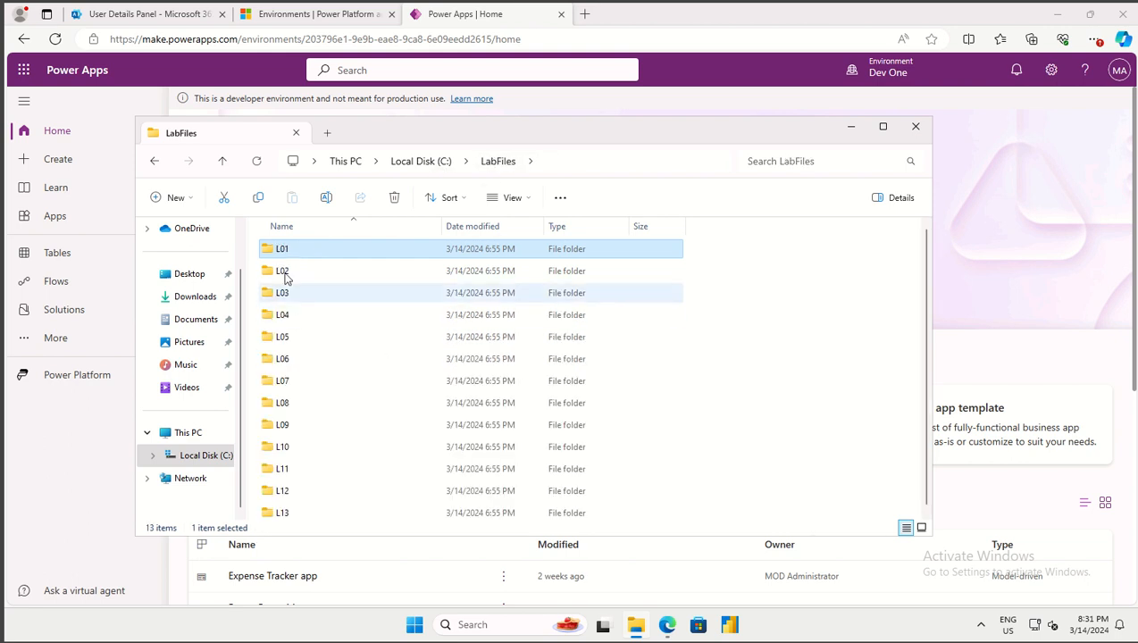
double_click(284, 272)
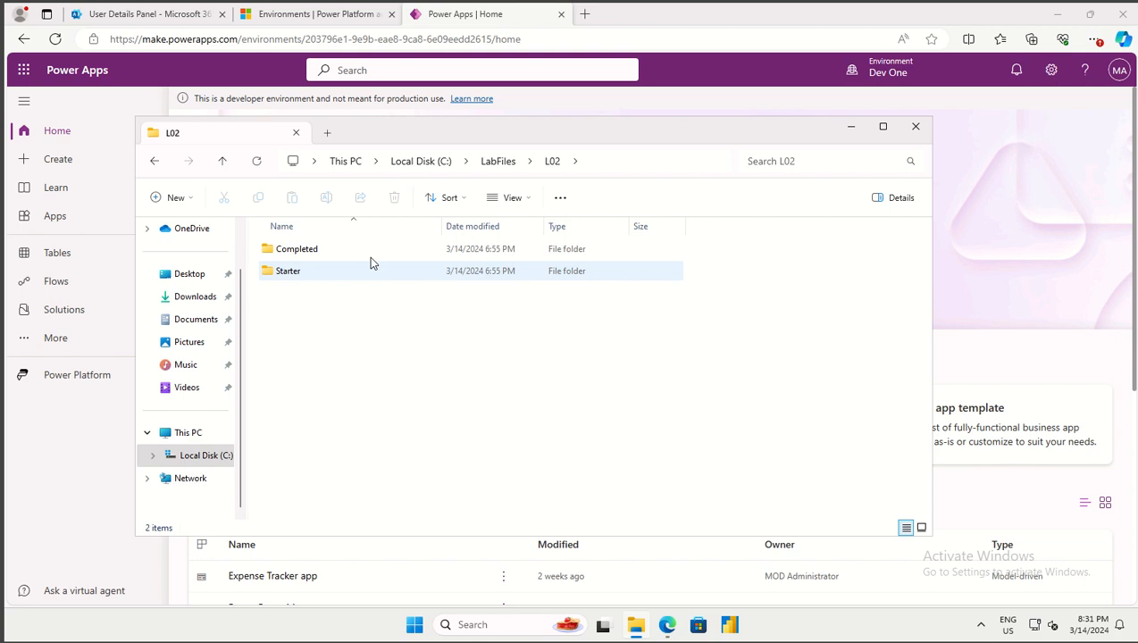
double_click(341, 280)
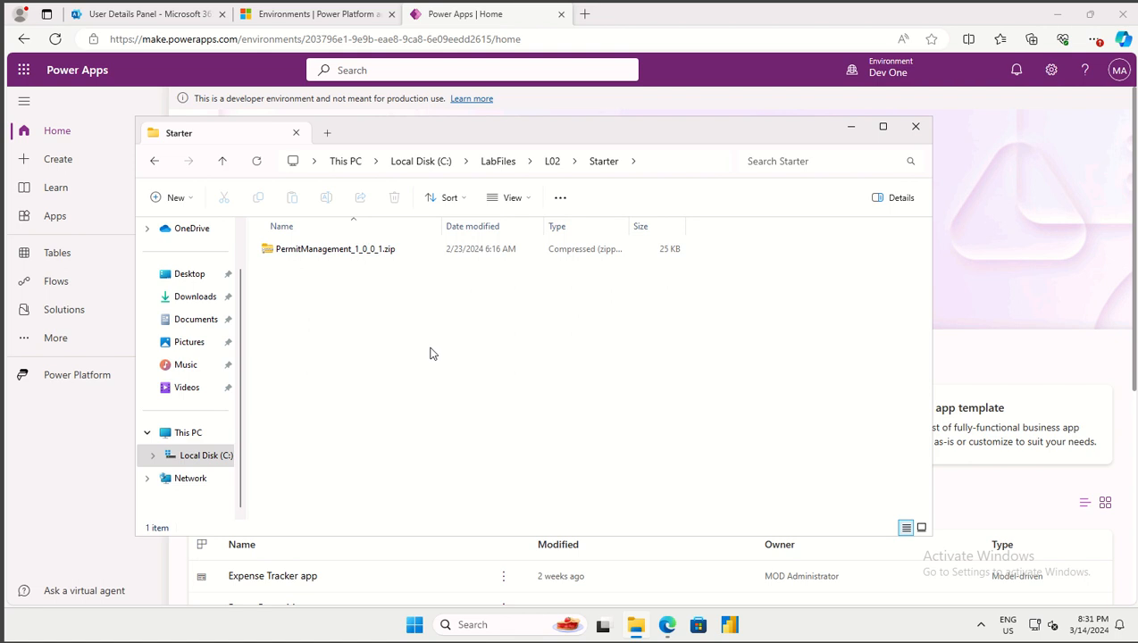
left_click(327, 254)
Recheck the PermitManagement zips in L01 Starter, then minimize File Explorer
left_click(497, 162)
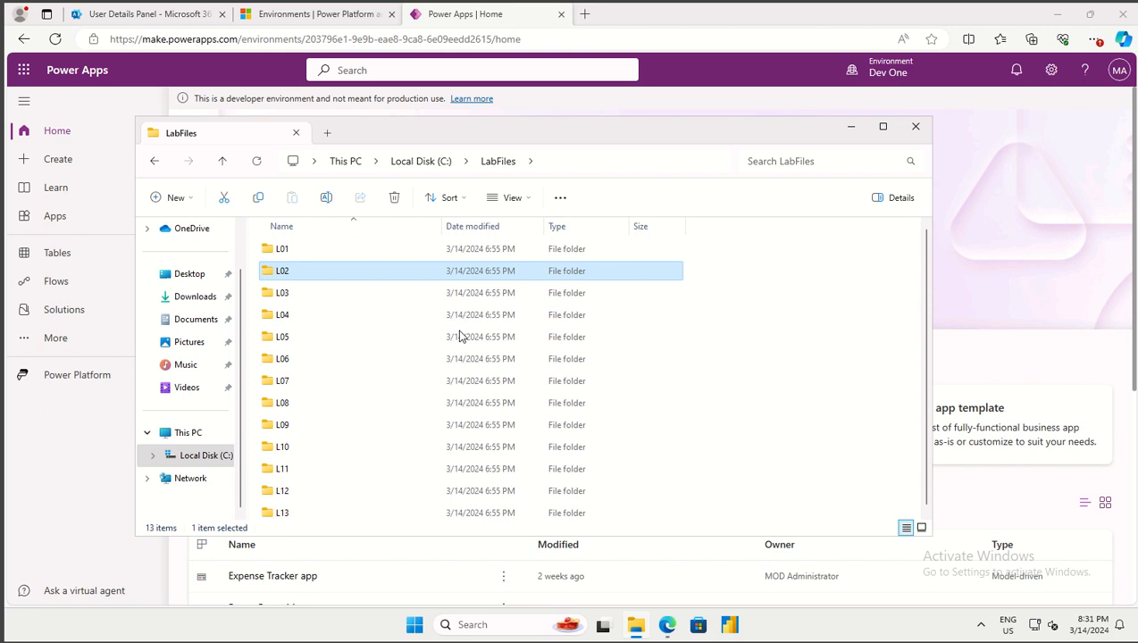
left_click(326, 256)
double_click(326, 255)
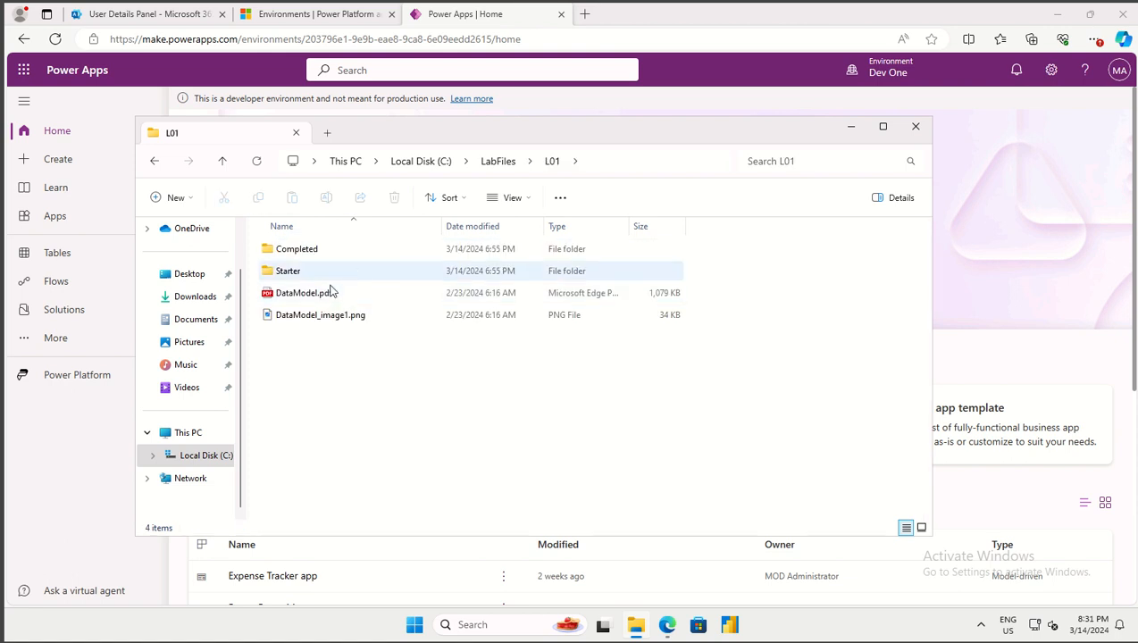
left_click(497, 269)
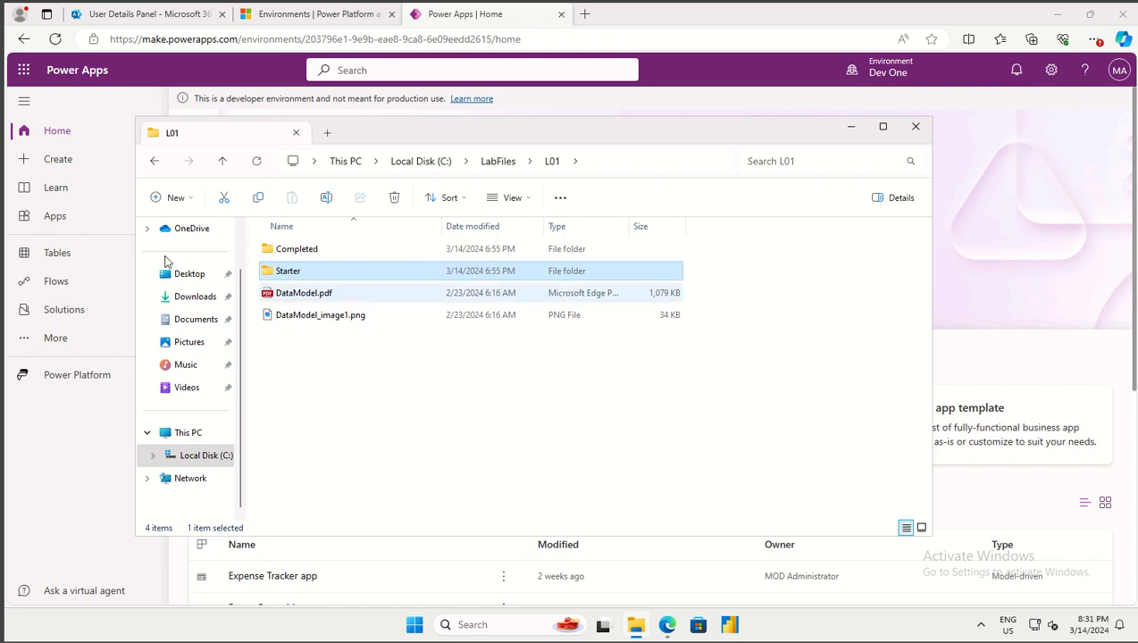
double_click(288, 271)
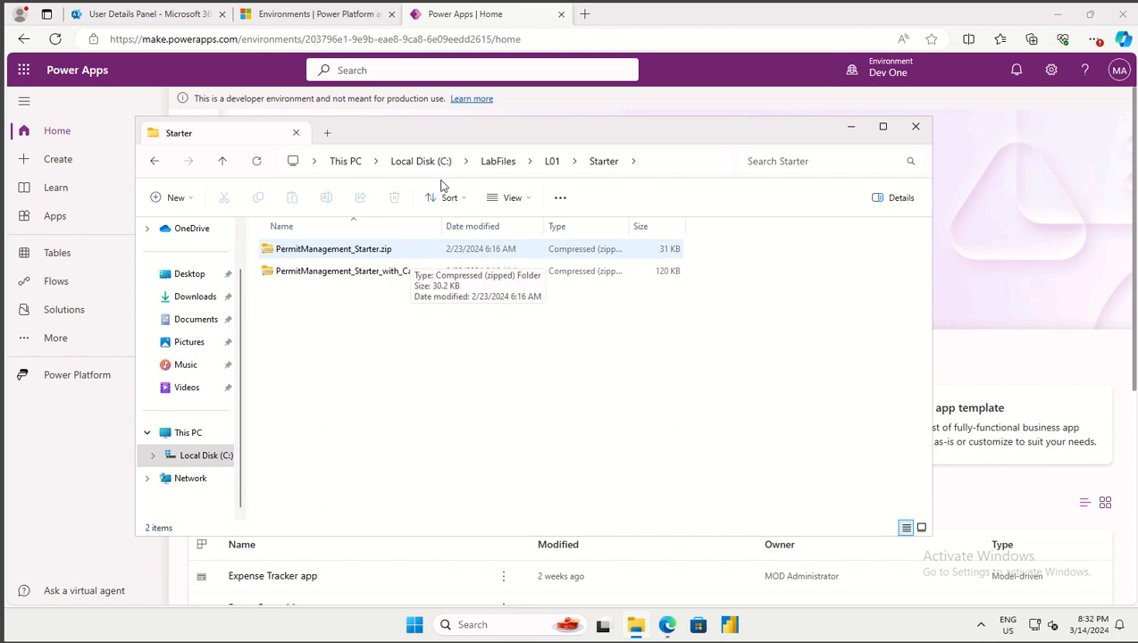
left_click(552, 161)
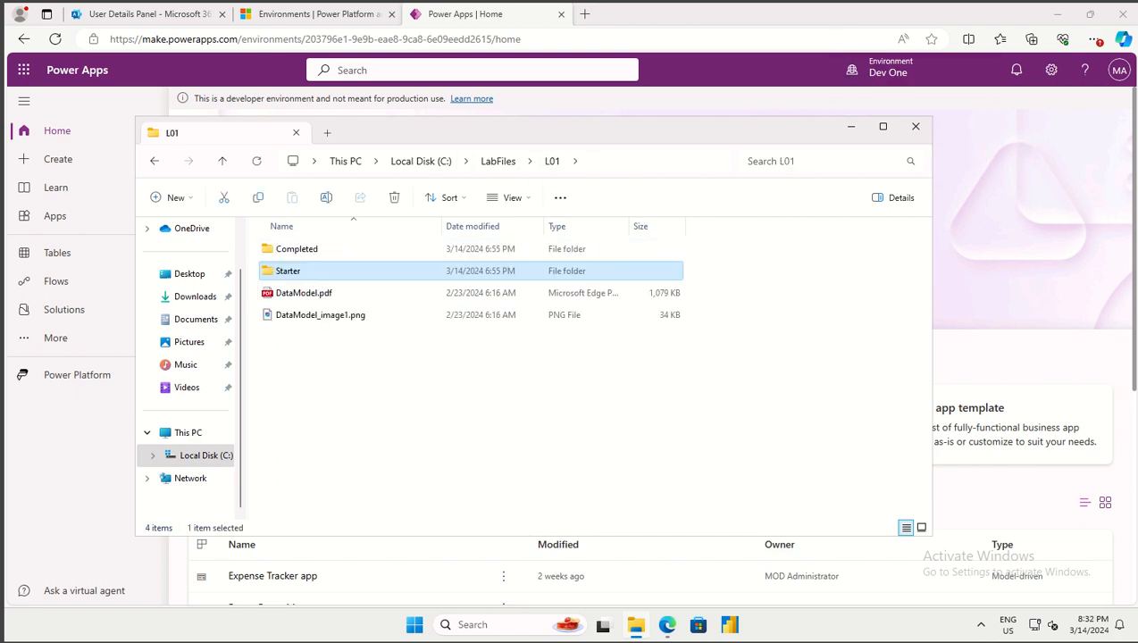
left_click(851, 127)
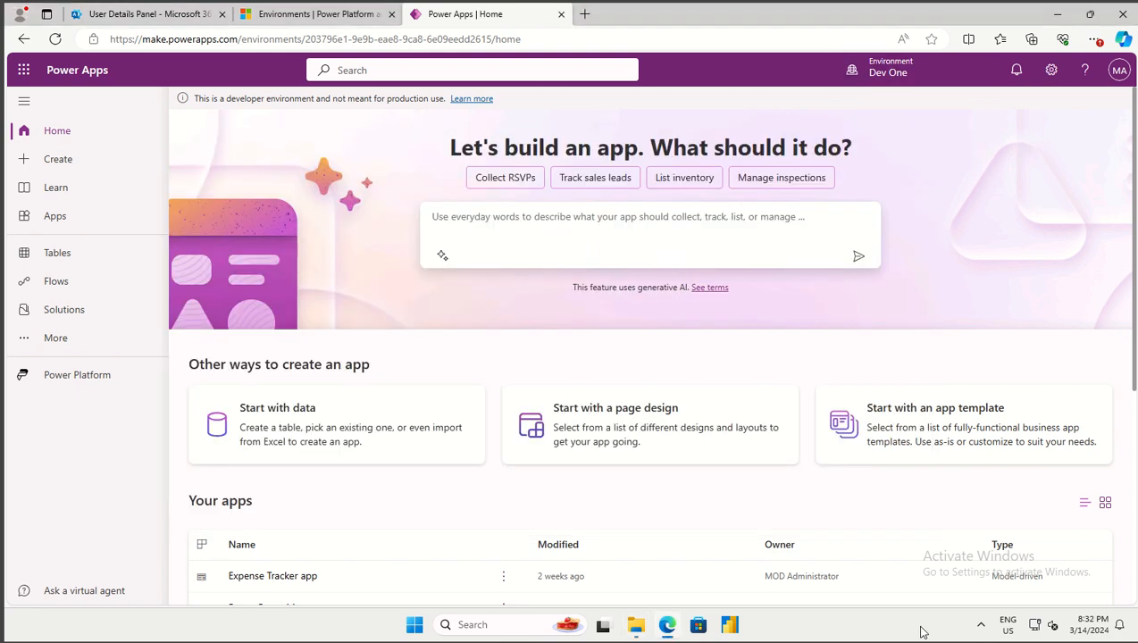
Switch the environment to EW Development and go to its Solutions page
left_click(883, 75)
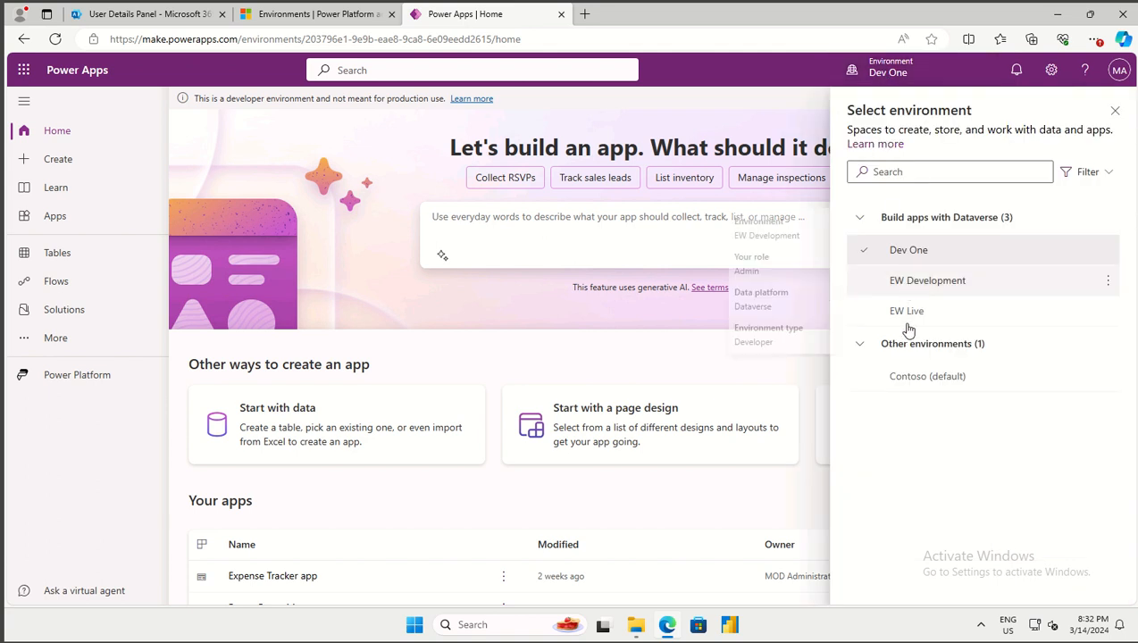
mouse_move(906, 325)
left_click(914, 282)
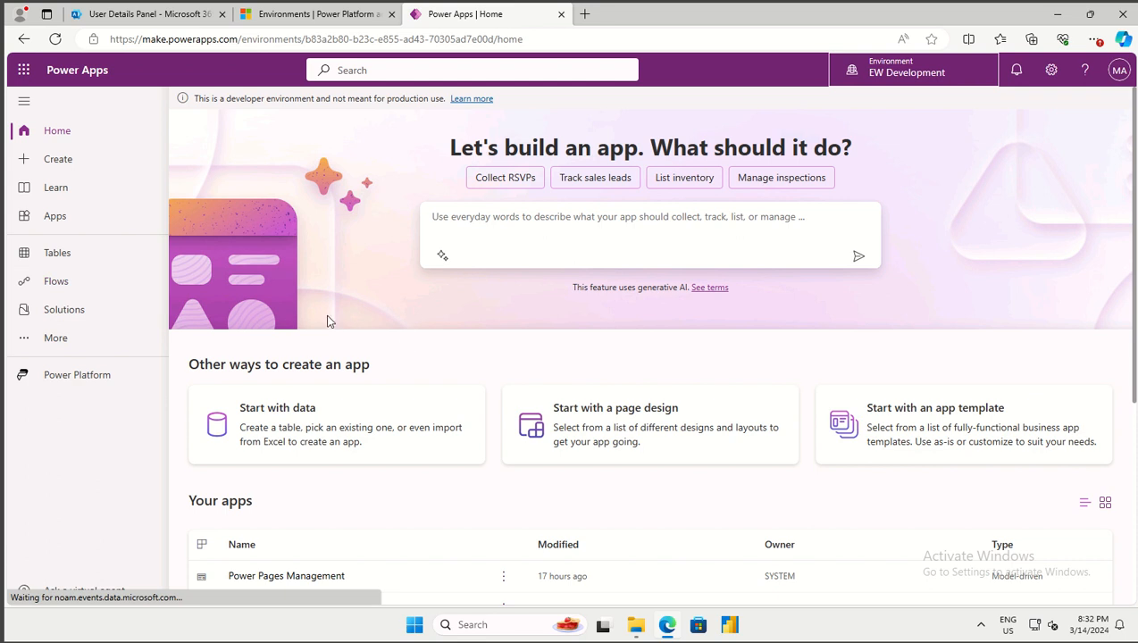
left_click(71, 310)
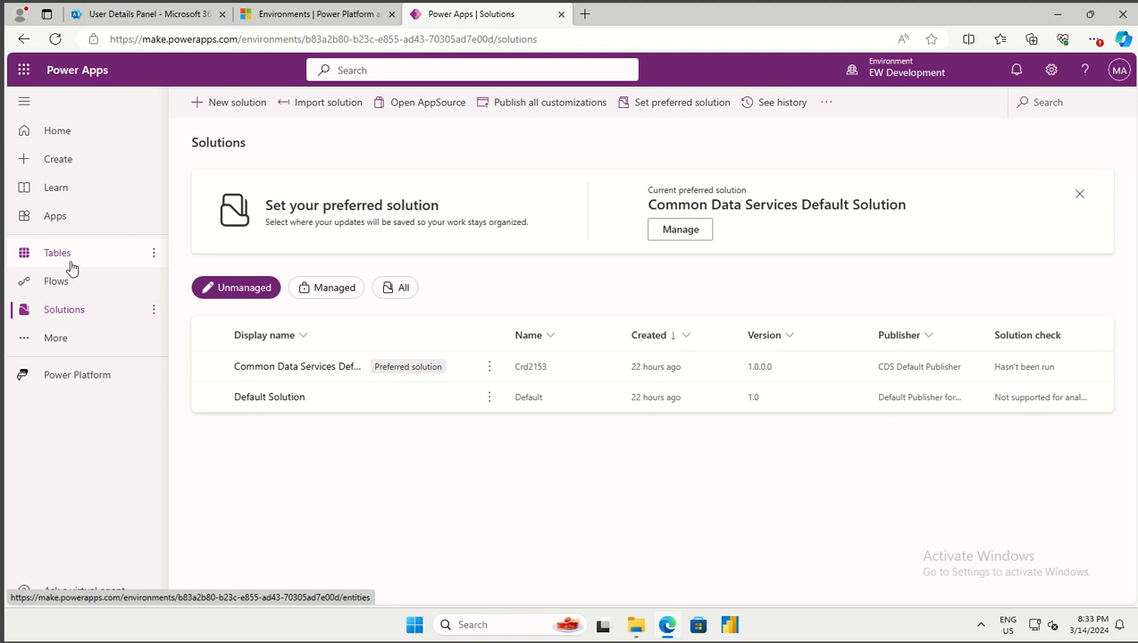
Browse the Tables list, dismiss the Fabric popup, then start a new solution from Solutions
left_click(71, 268)
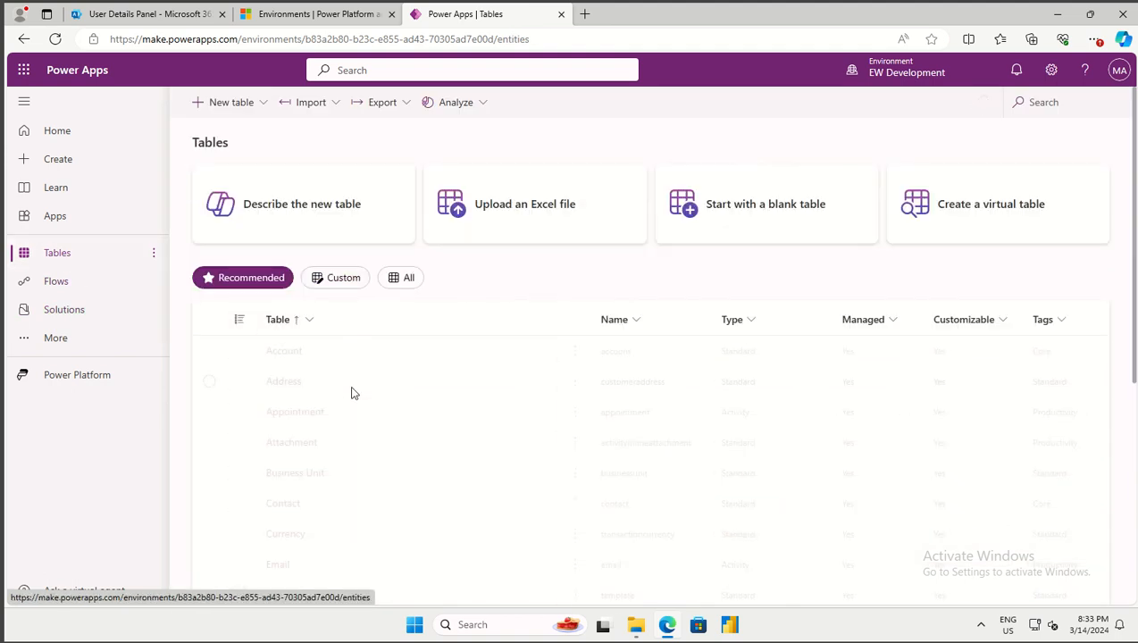
scroll(351, 393, "down", 5)
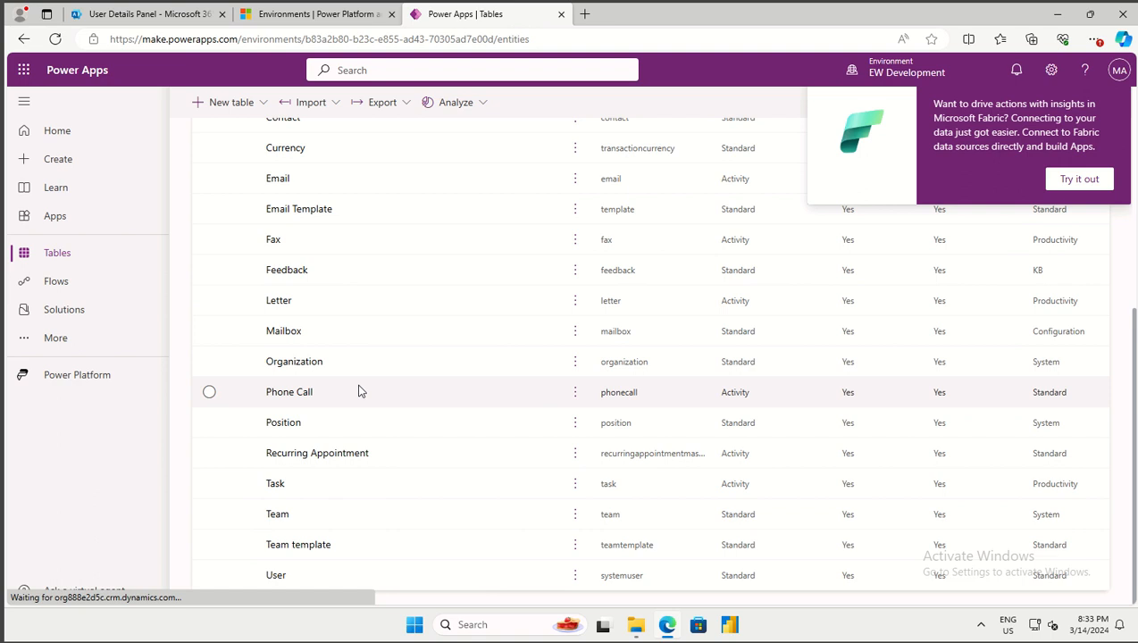
scroll(361, 392, "up", 5)
scroll(362, 390, "down", 5)
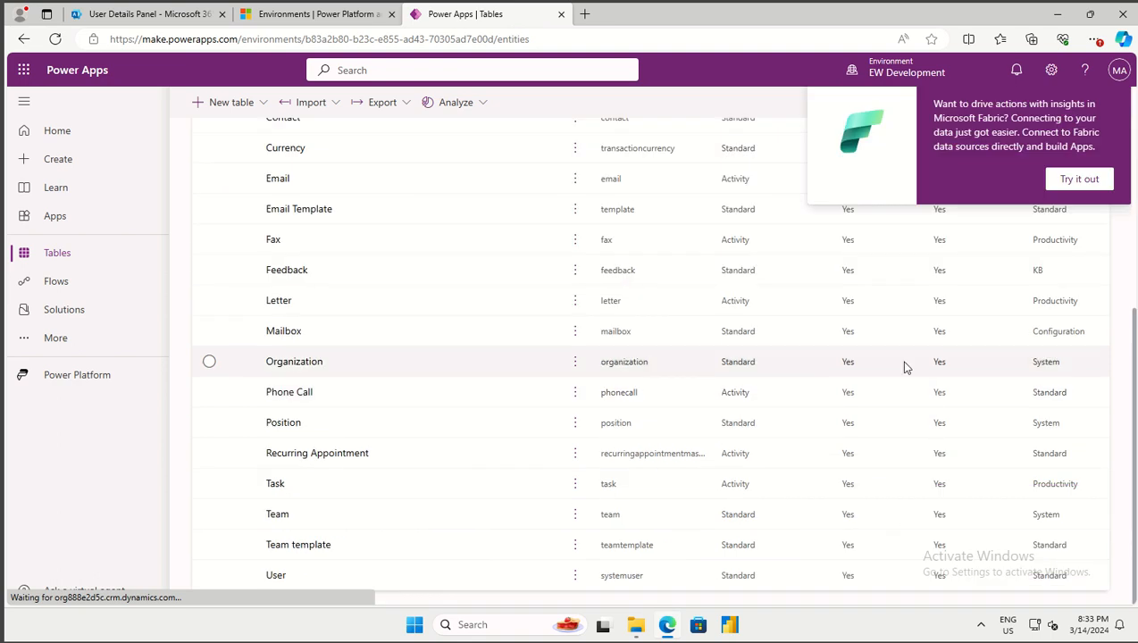
scroll(540, 398, "up", 5)
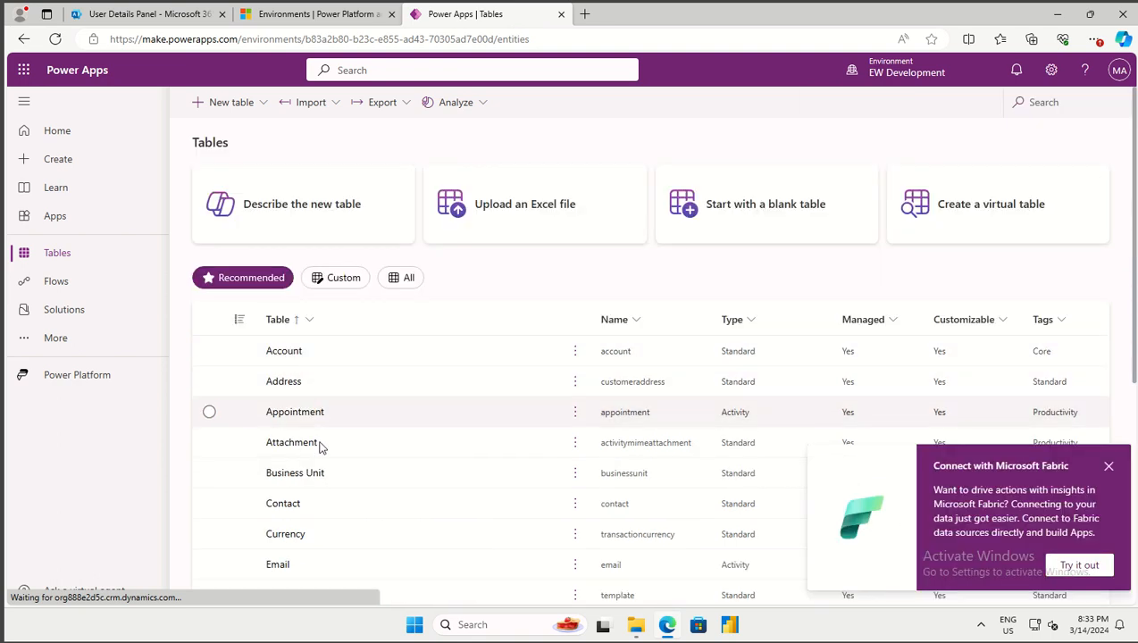
left_click(1109, 468)
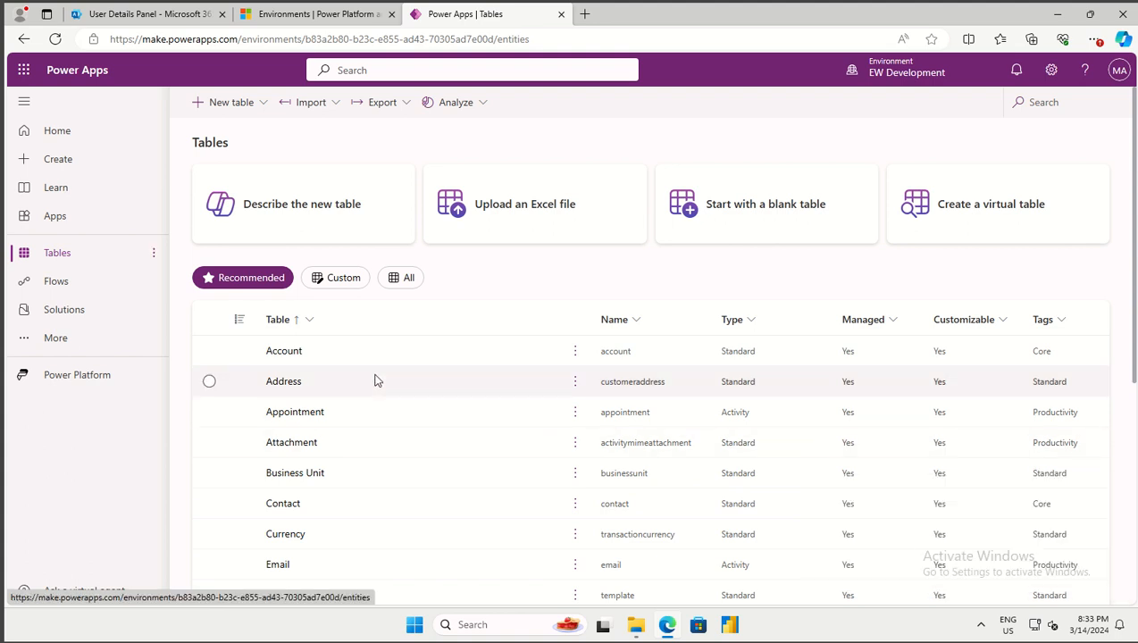
left_click(70, 314)
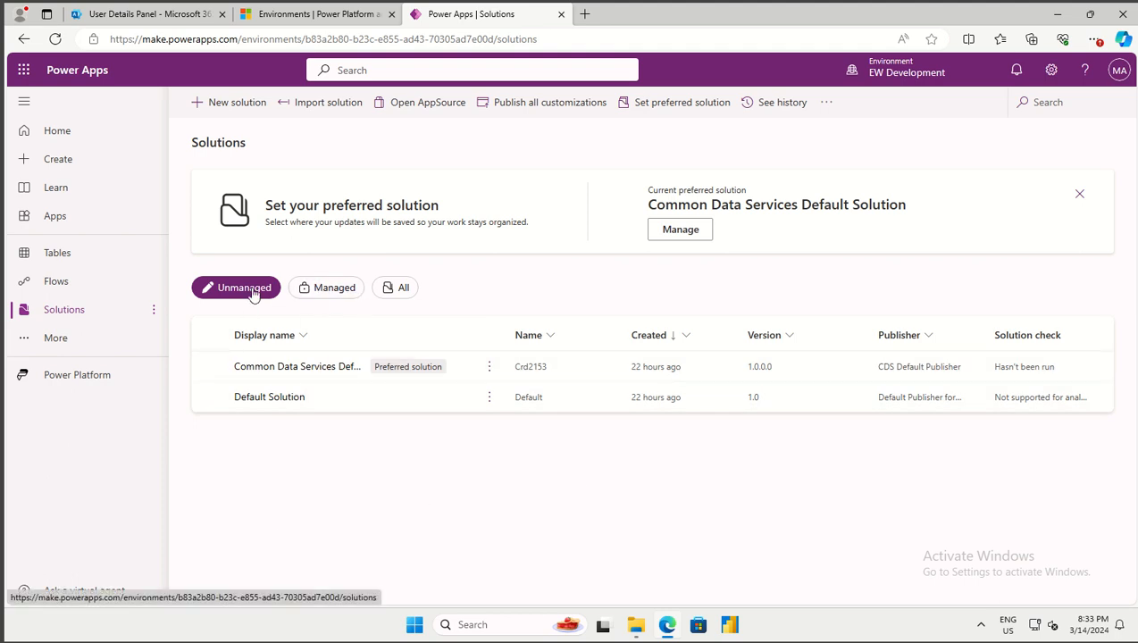
left_click(256, 103)
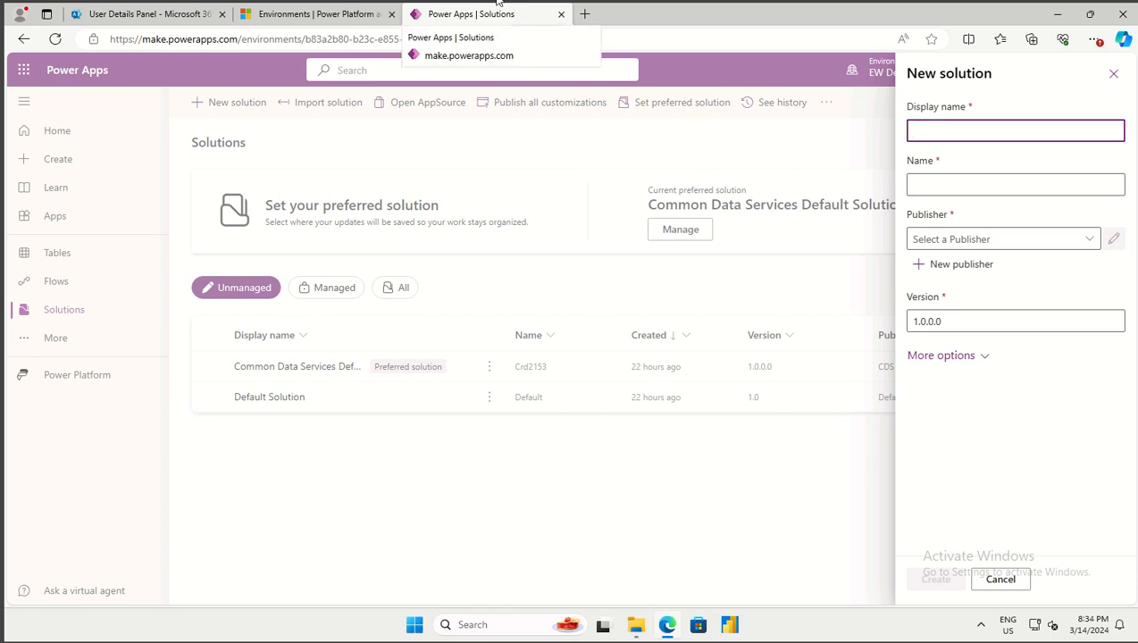
Enter 'Permit Management' as the display name and check the publisher list without choosing
type("P")
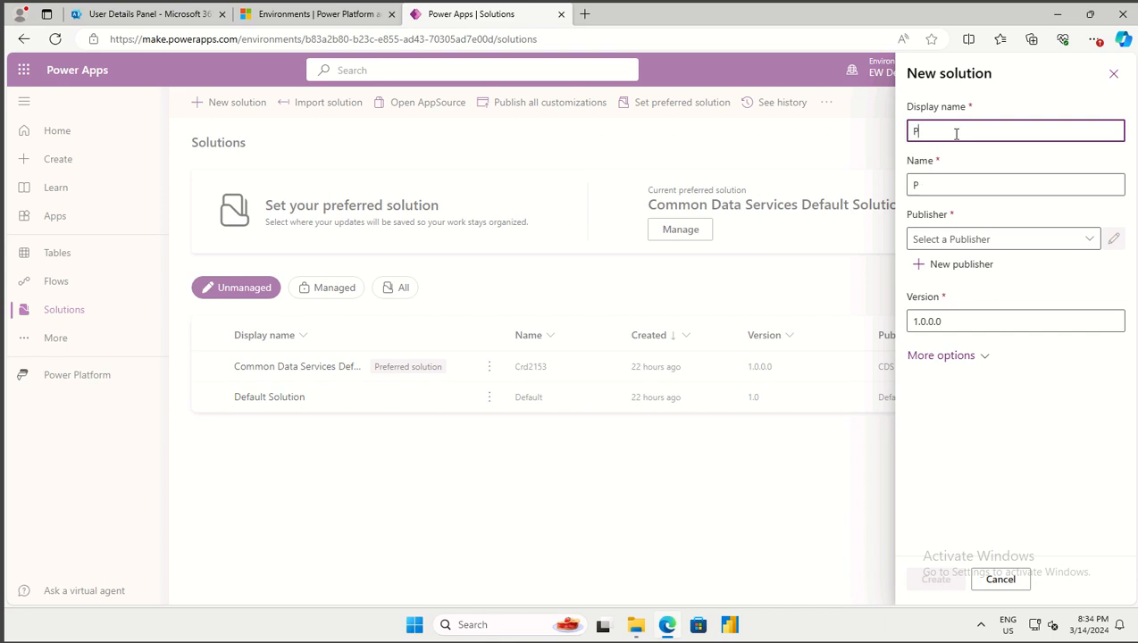
type("ermit Management")
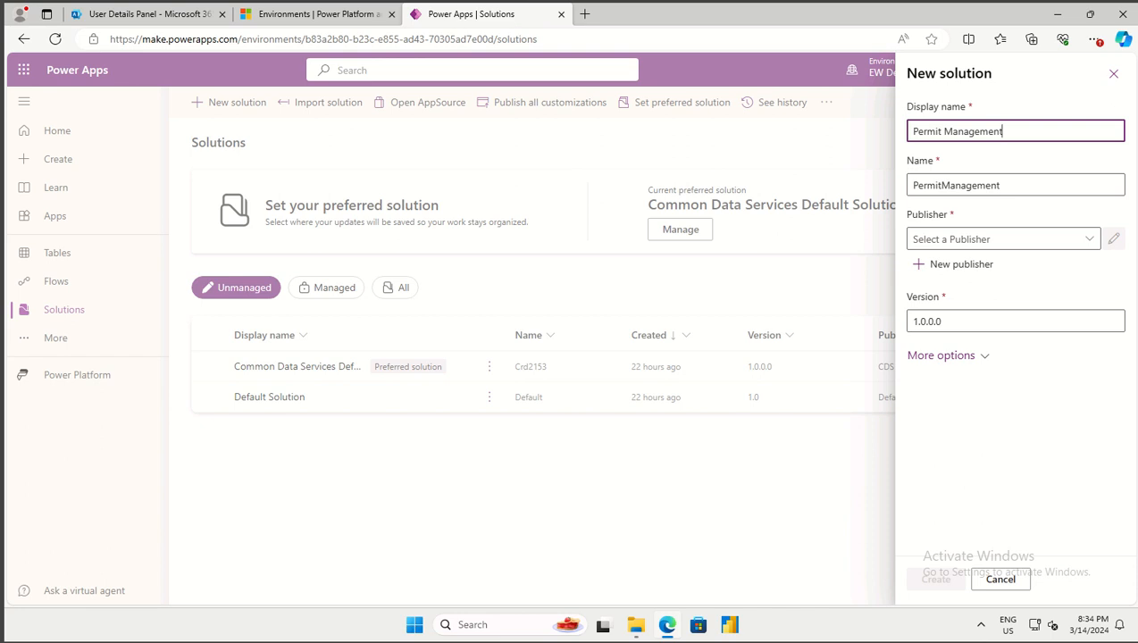
left_click(1091, 242)
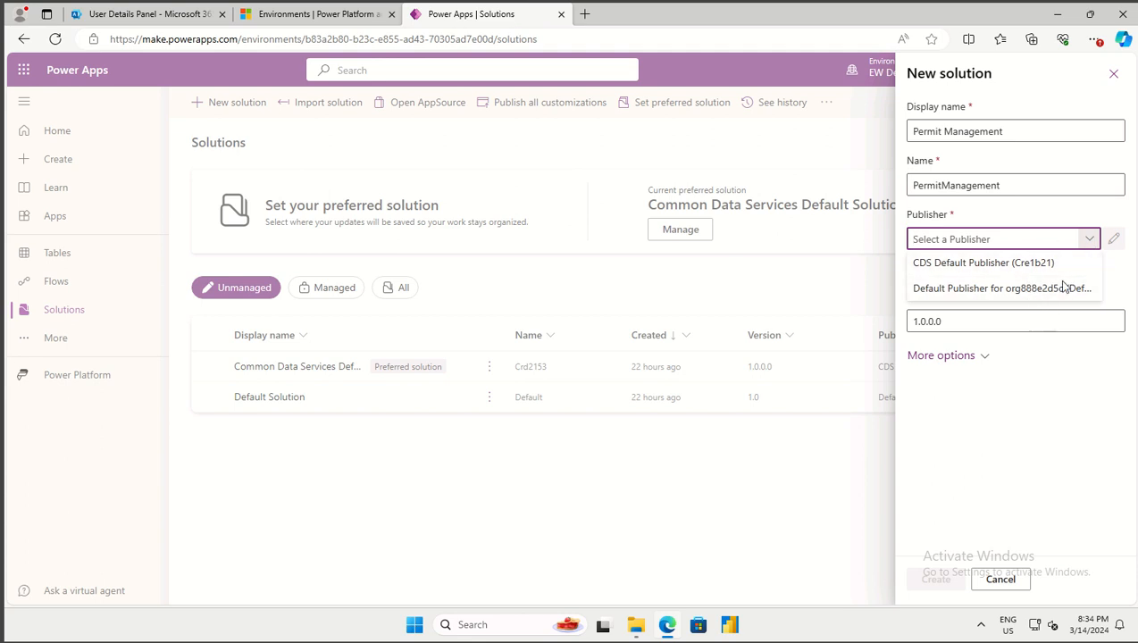
left_click(1093, 236)
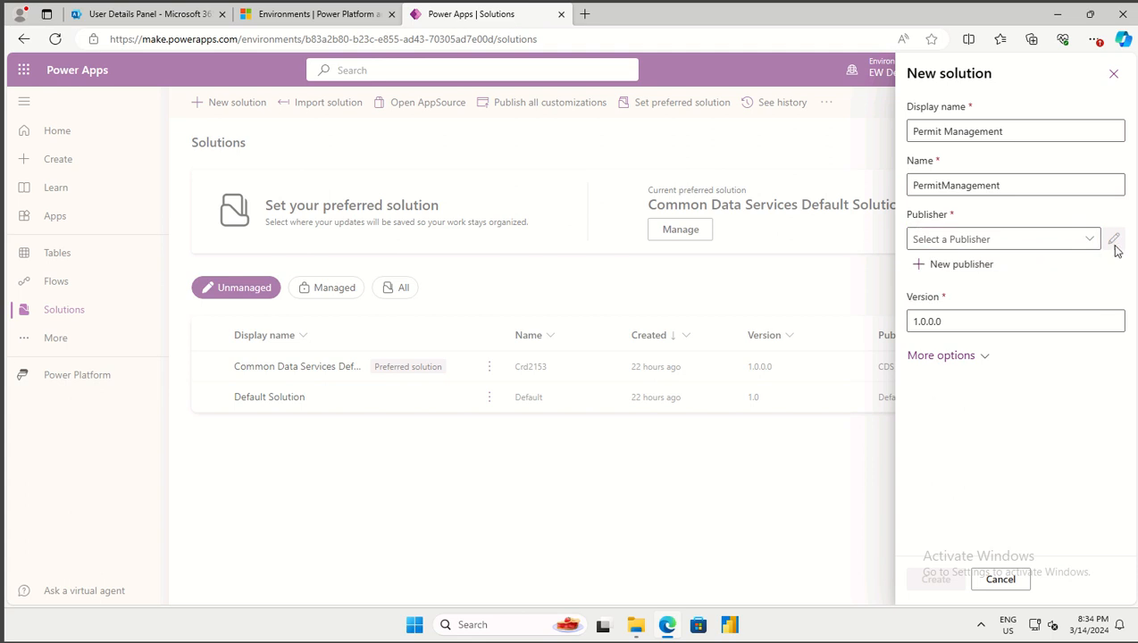
Start a new publisher with display name and name Contoso and description 'Contoso Pty Ltd'
left_click(961, 264)
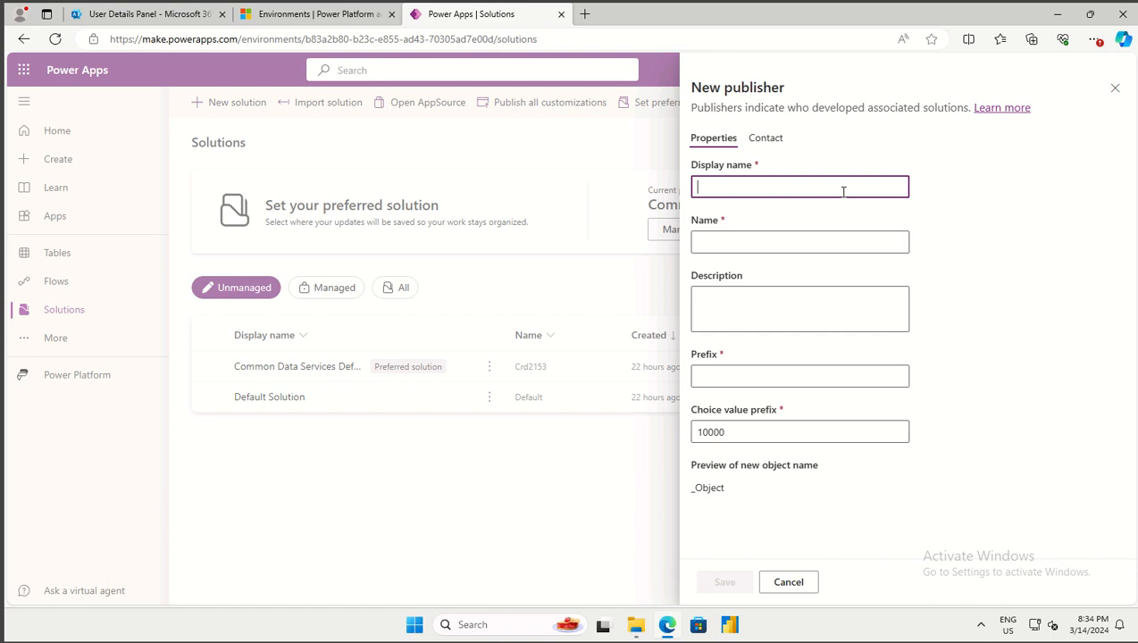
type("Contoso")
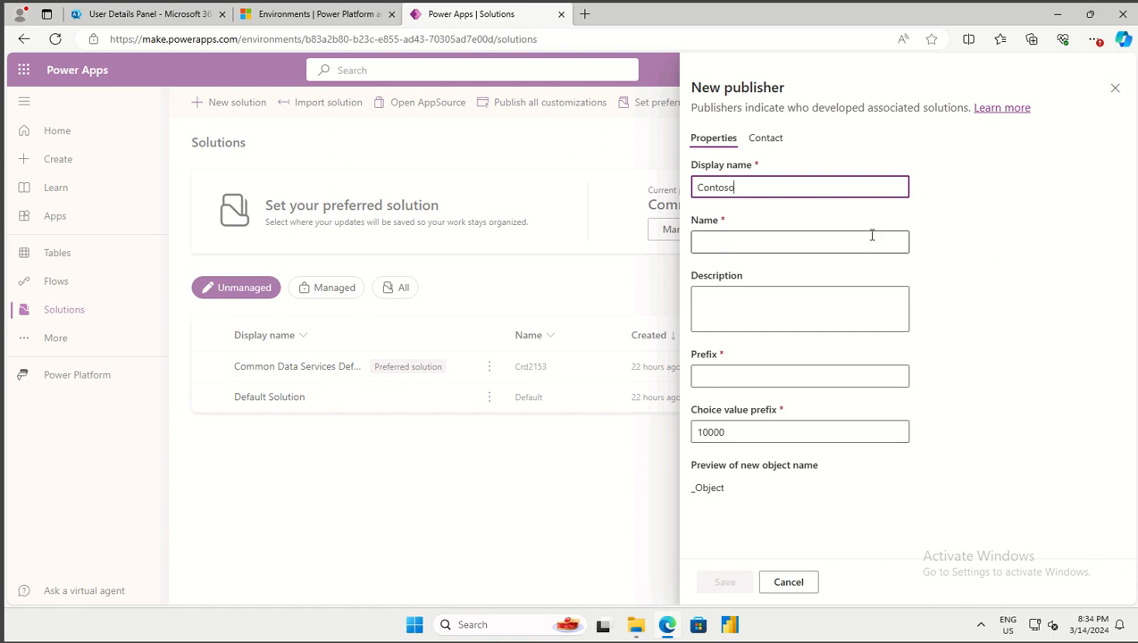
left_click(792, 246)
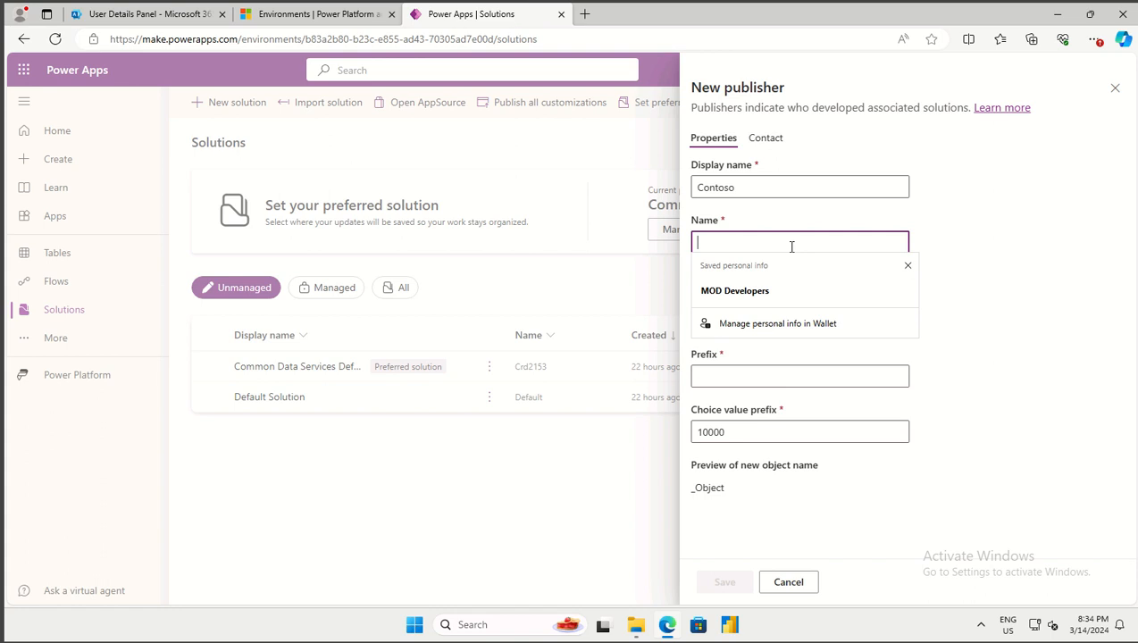
type("Contoso")
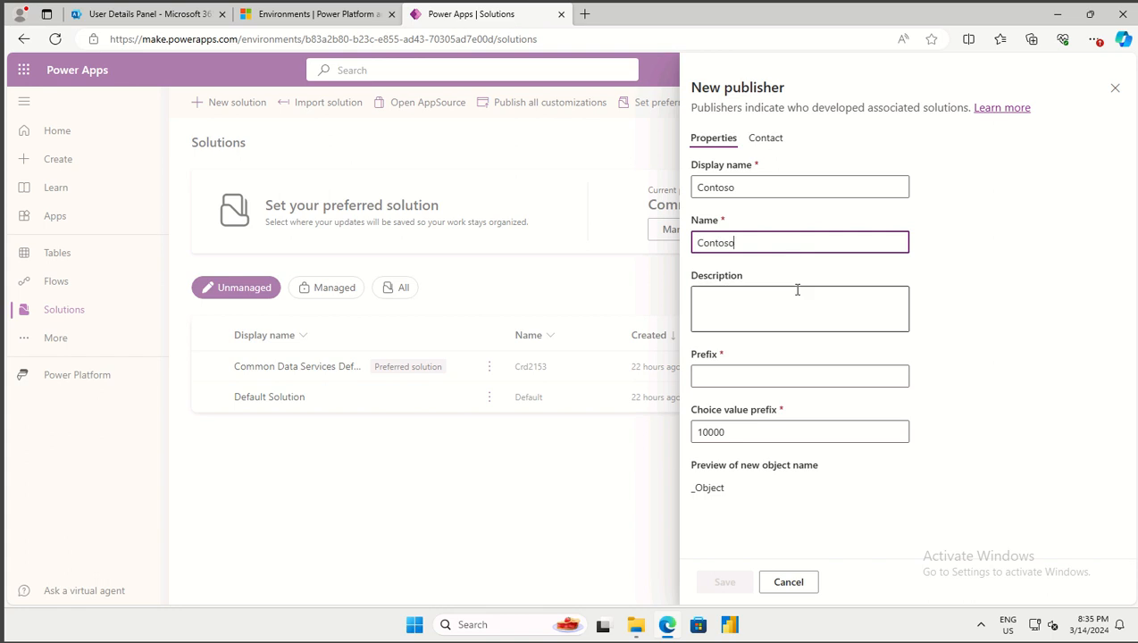
left_click(794, 289)
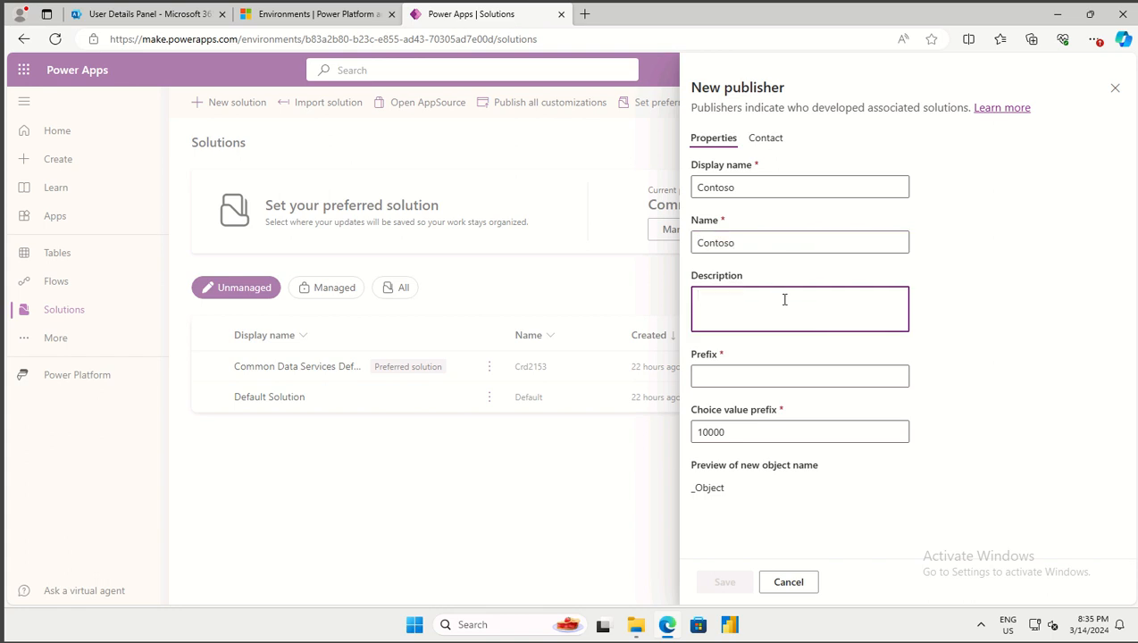
type("Contoso Pty Ltd")
left_click(747, 380)
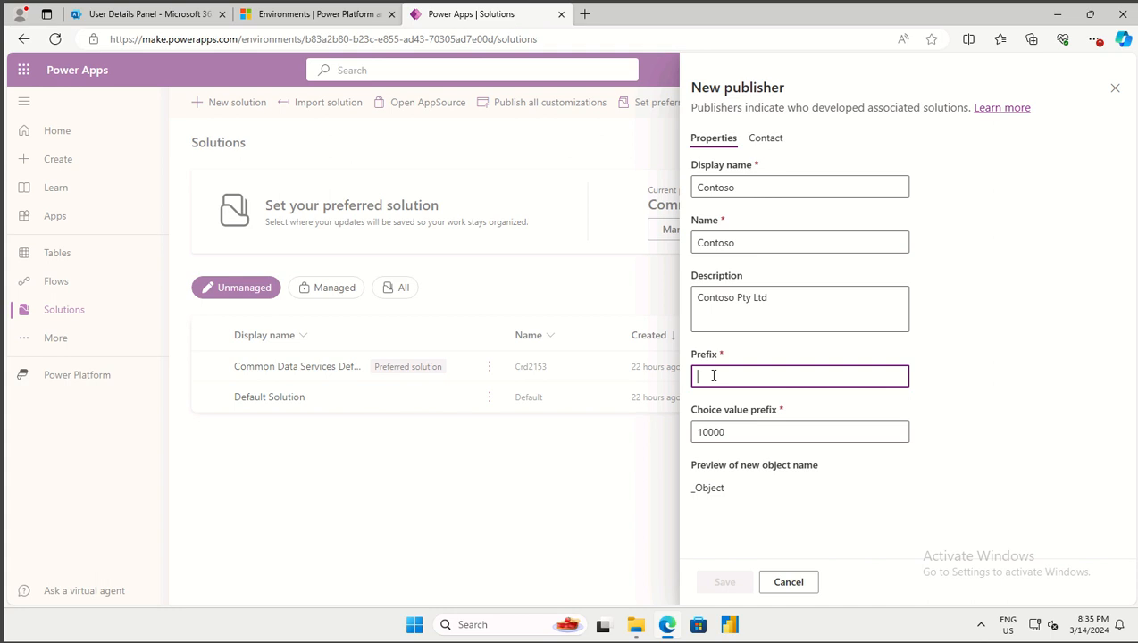
Replace the prefix with contoso, confirm choice value prefix 33065, and save the publisher
type("elly")
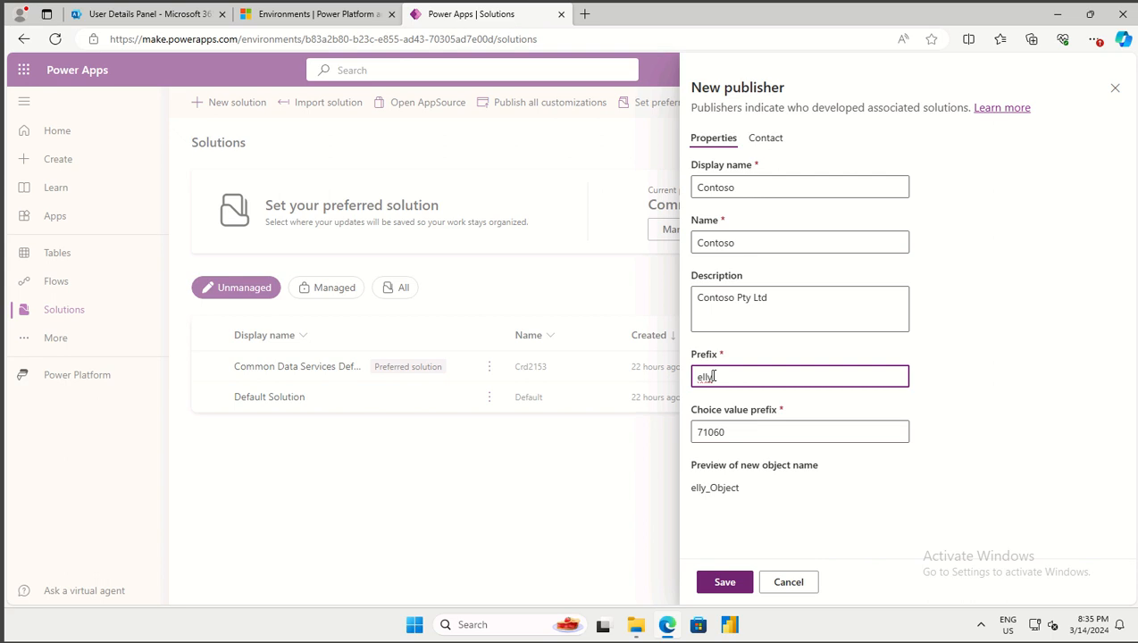
key("BackSpace")
key("BackSpace")
key("BackSpace")
key("BackSpace")
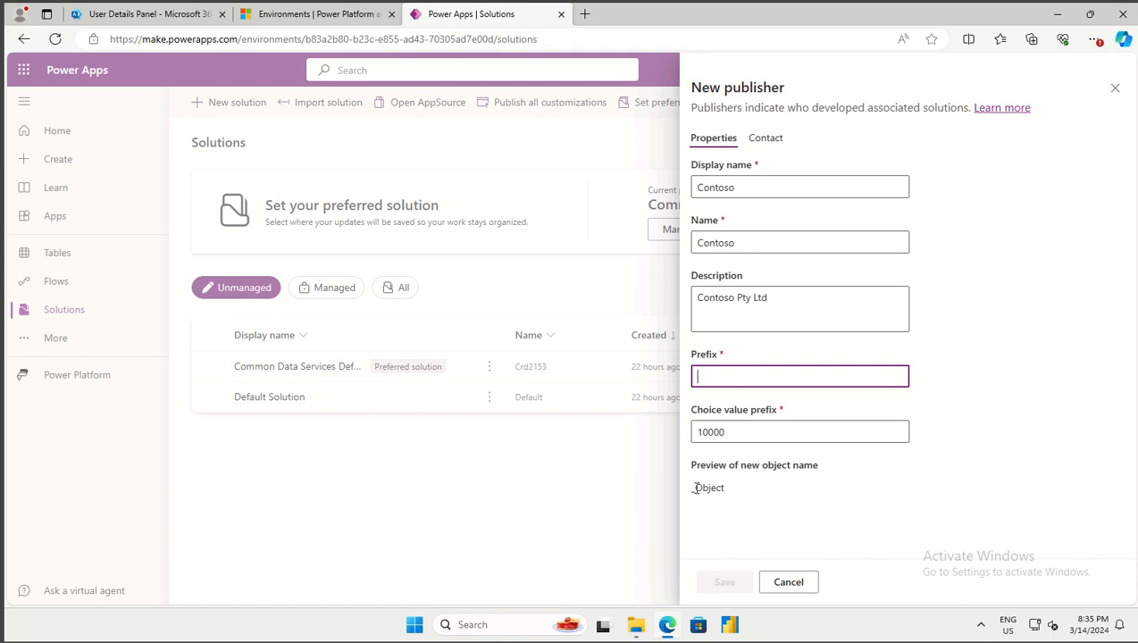
type("contoso")
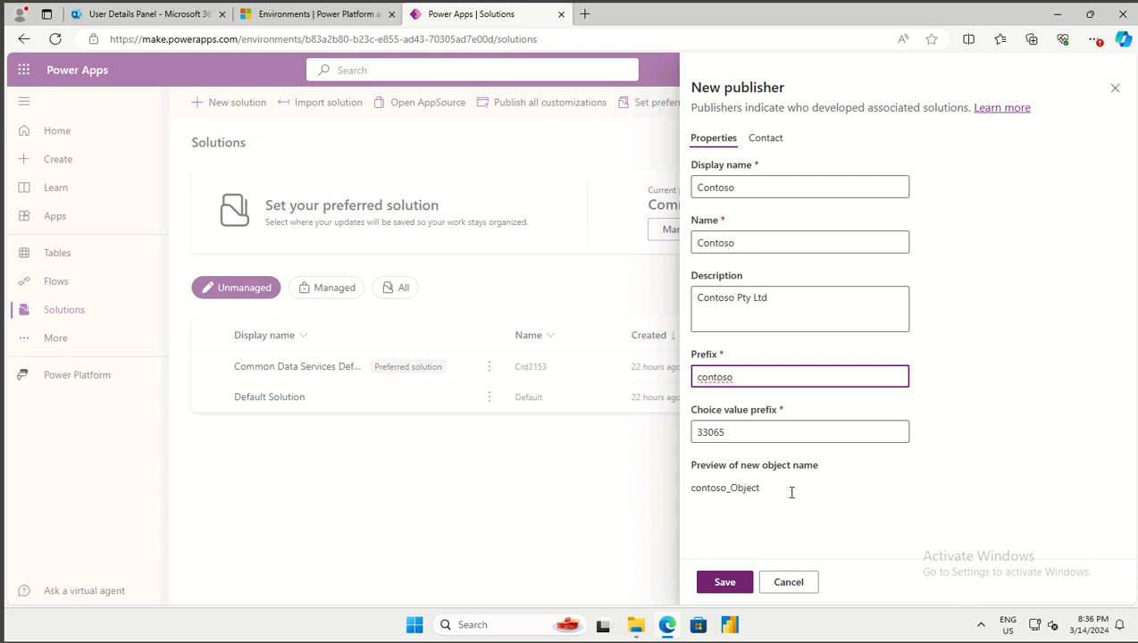
left_click(723, 358)
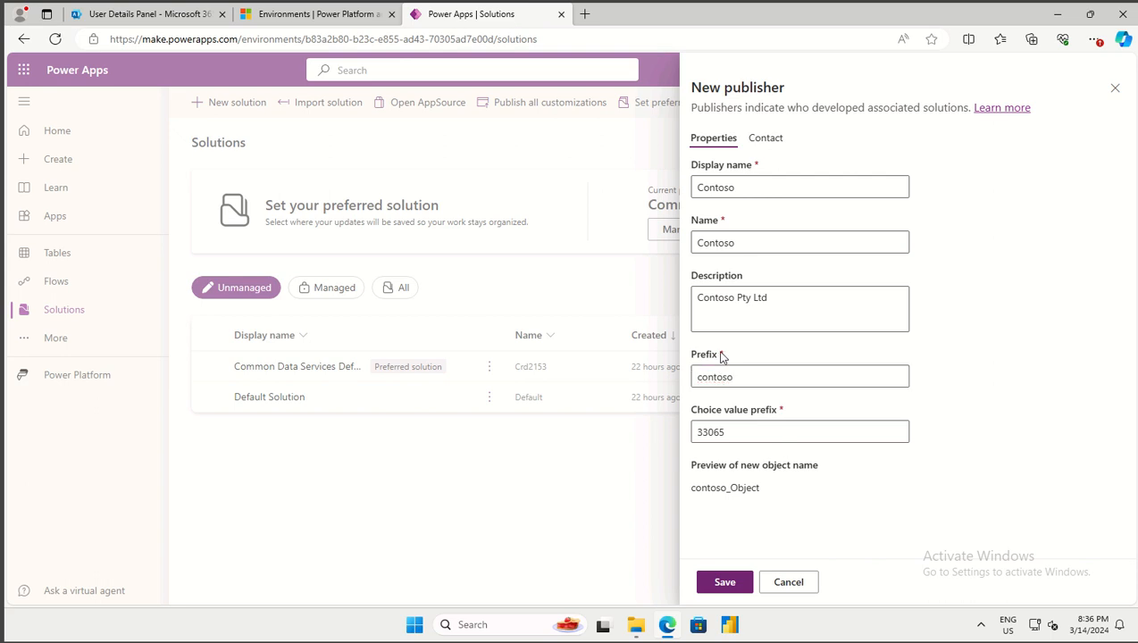
left_click(725, 356)
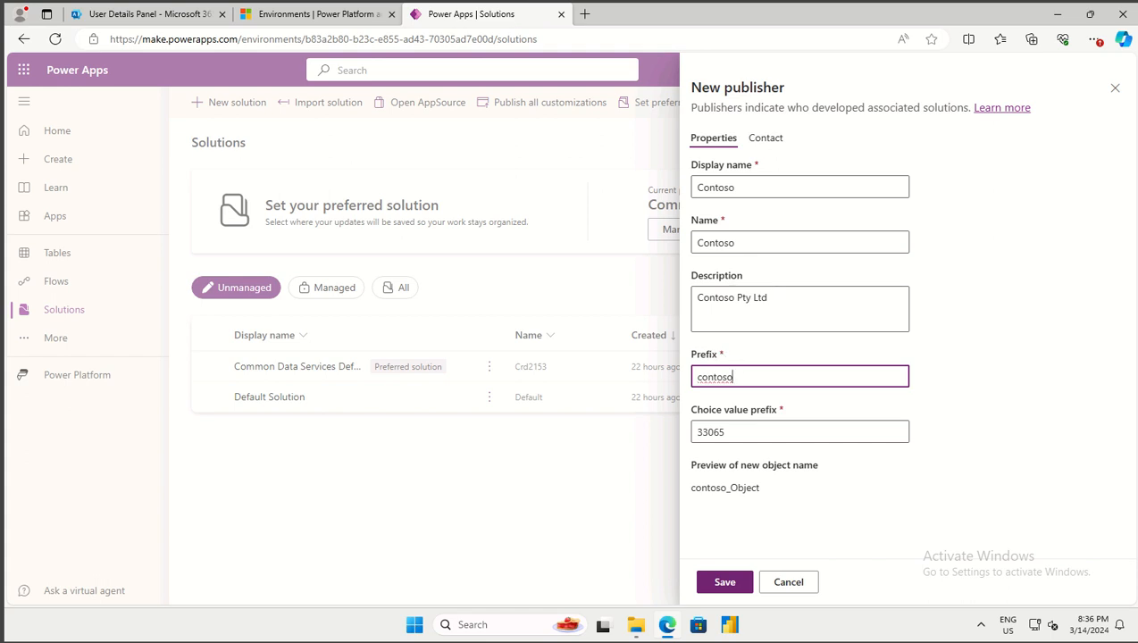
double_click(702, 376)
left_click(734, 432)
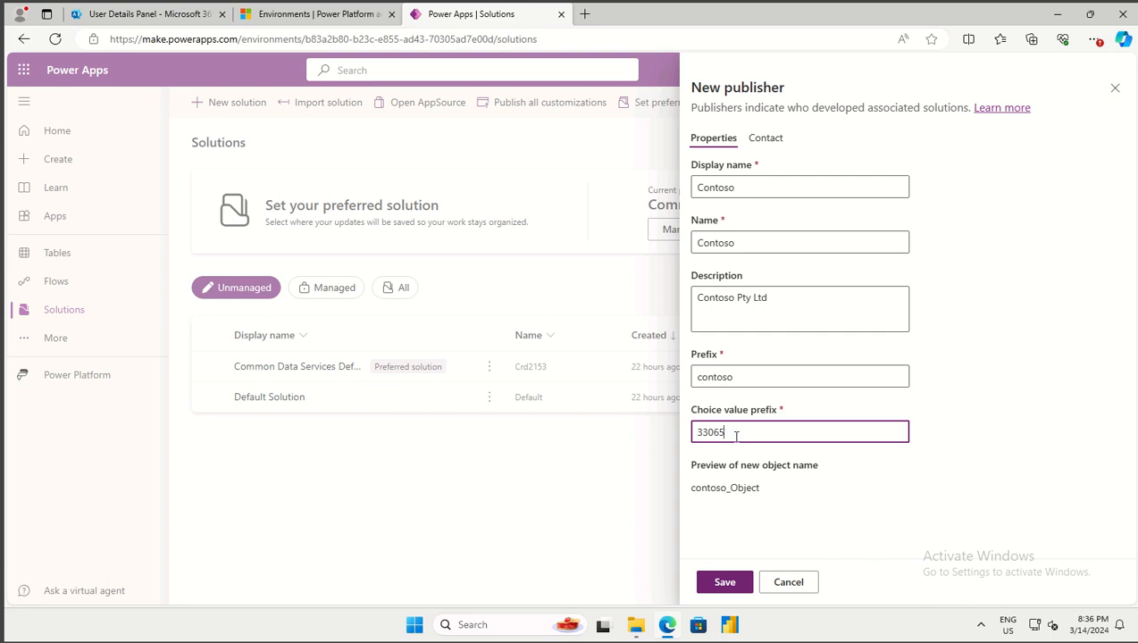
left_click(723, 582)
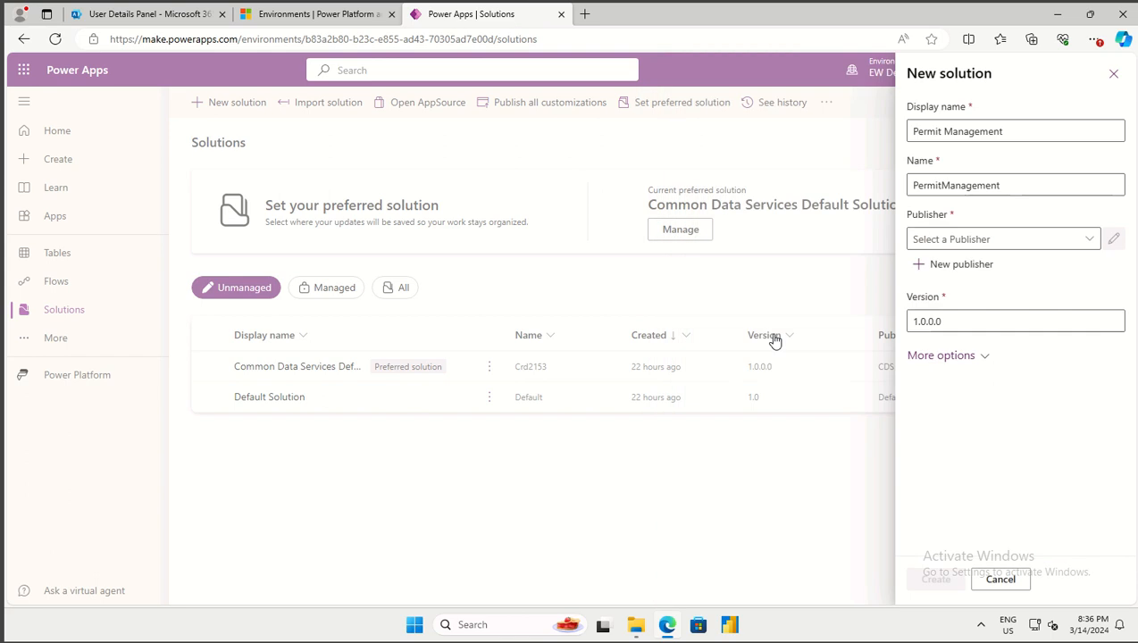
Pick Contoso (Contoso) as publisher and create the Permit Management solution
left_click(1085, 243)
left_click(952, 291)
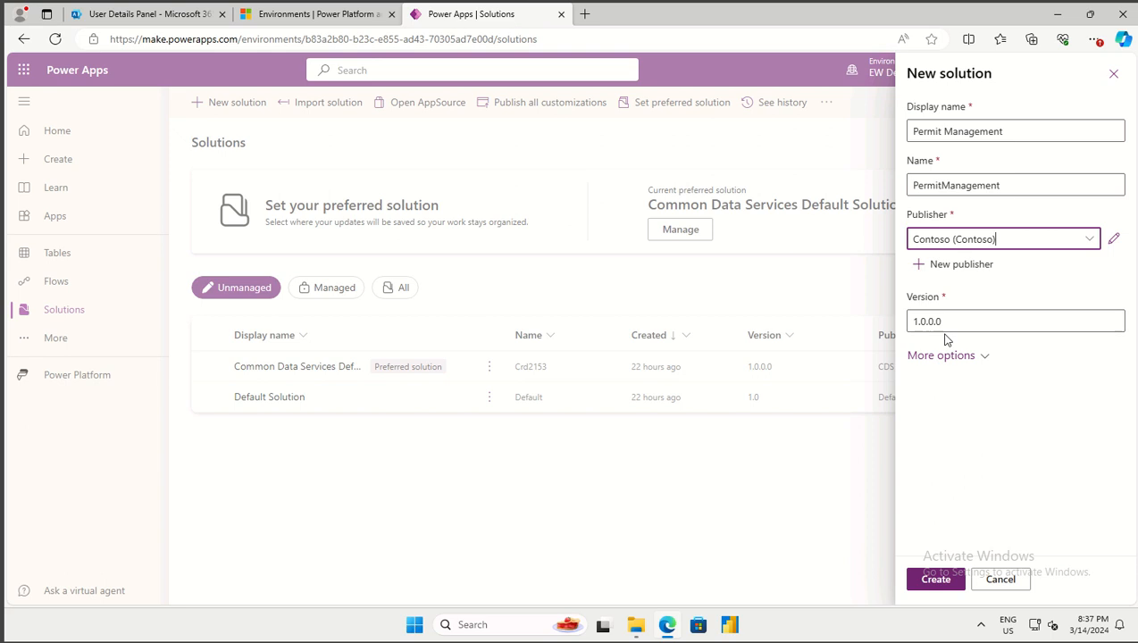
left_click(938, 579)
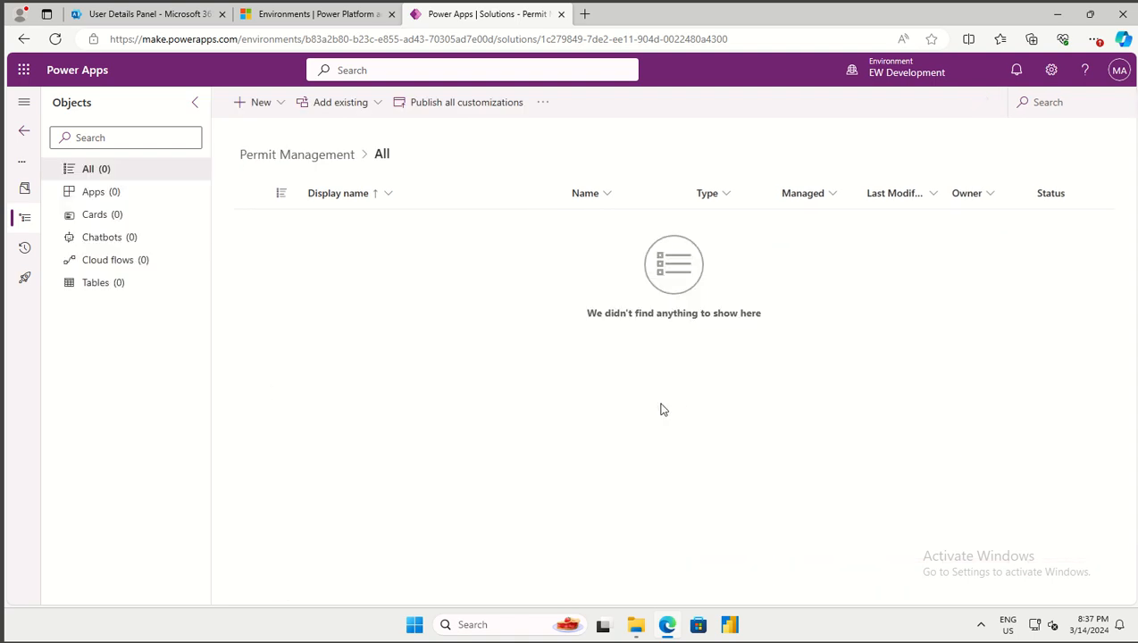
From the solution's Tables list, bring up the Add existing tables panel and focus its search box
left_click(97, 282)
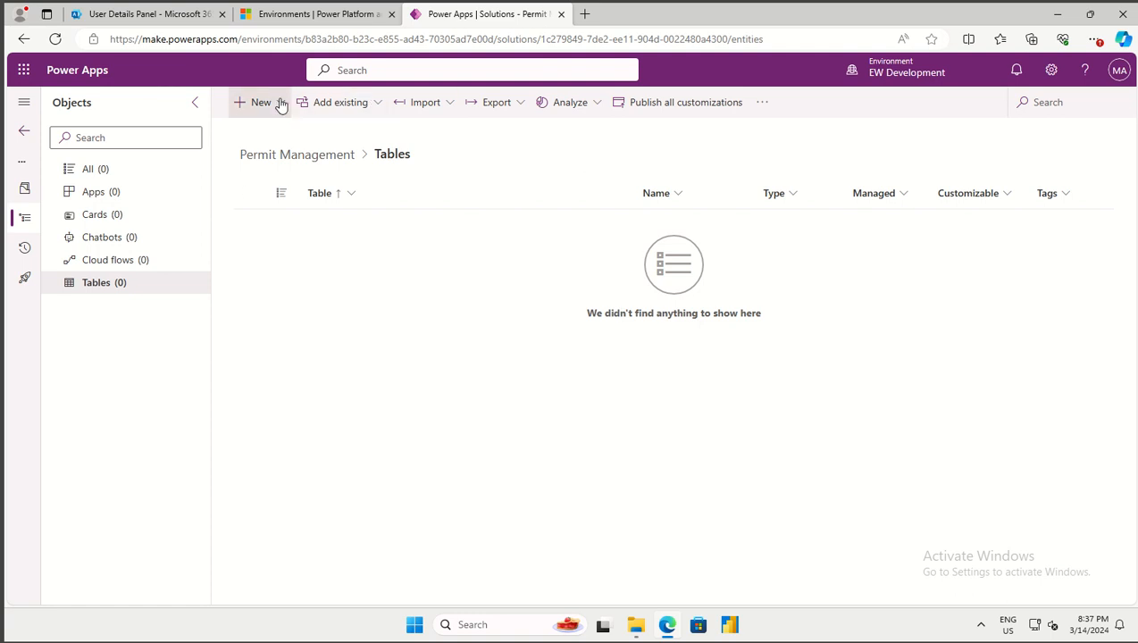
left_click(355, 109)
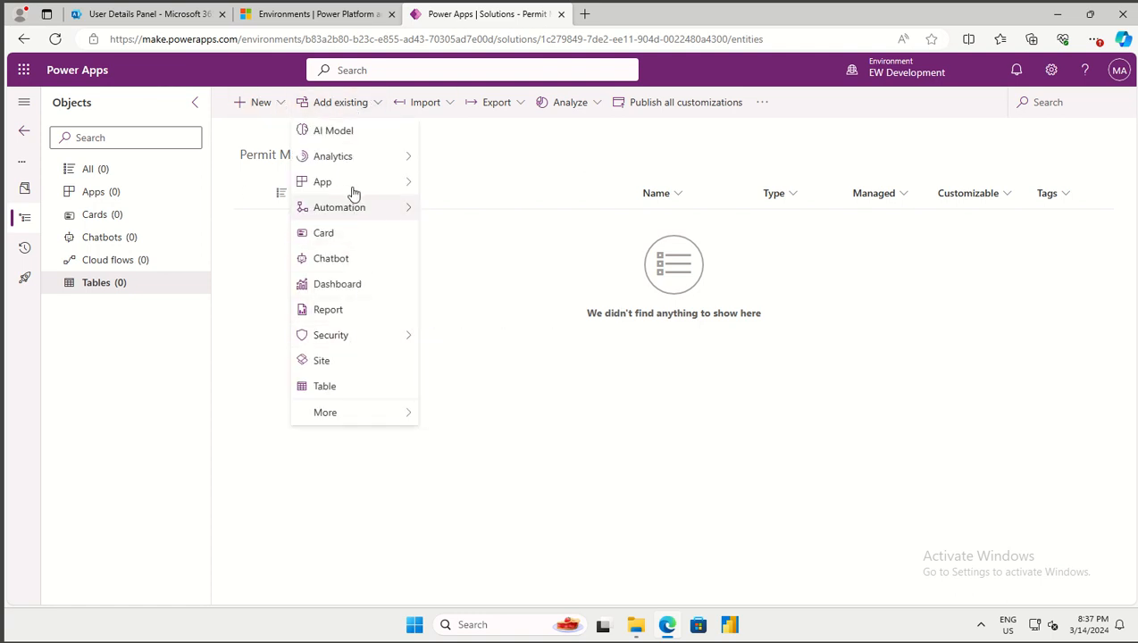
left_click(676, 330)
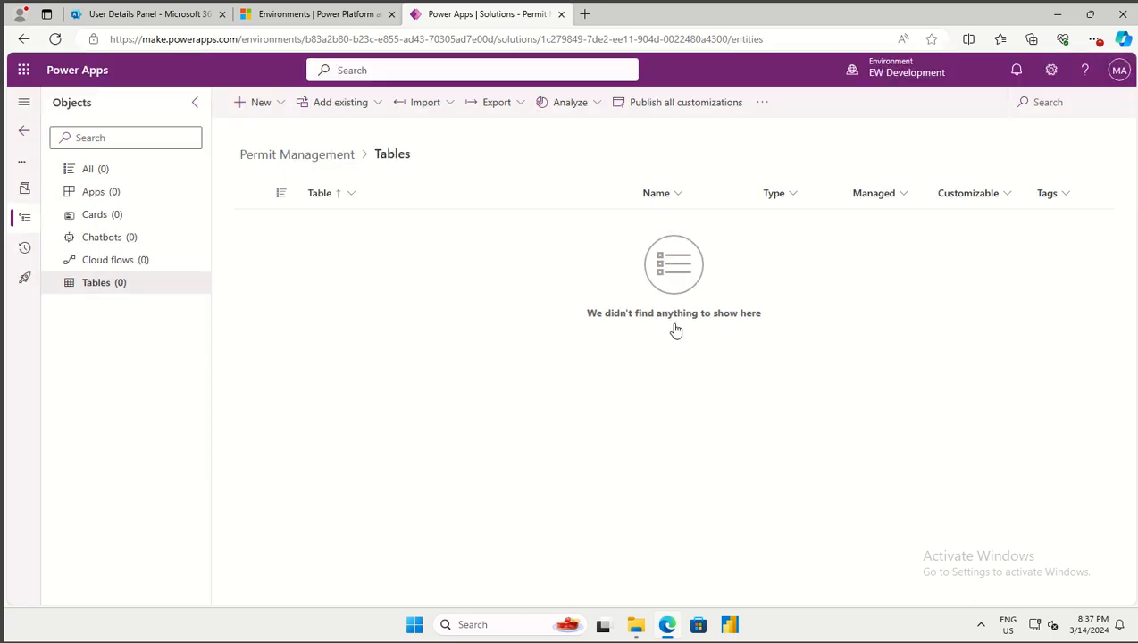
left_click(1060, 120)
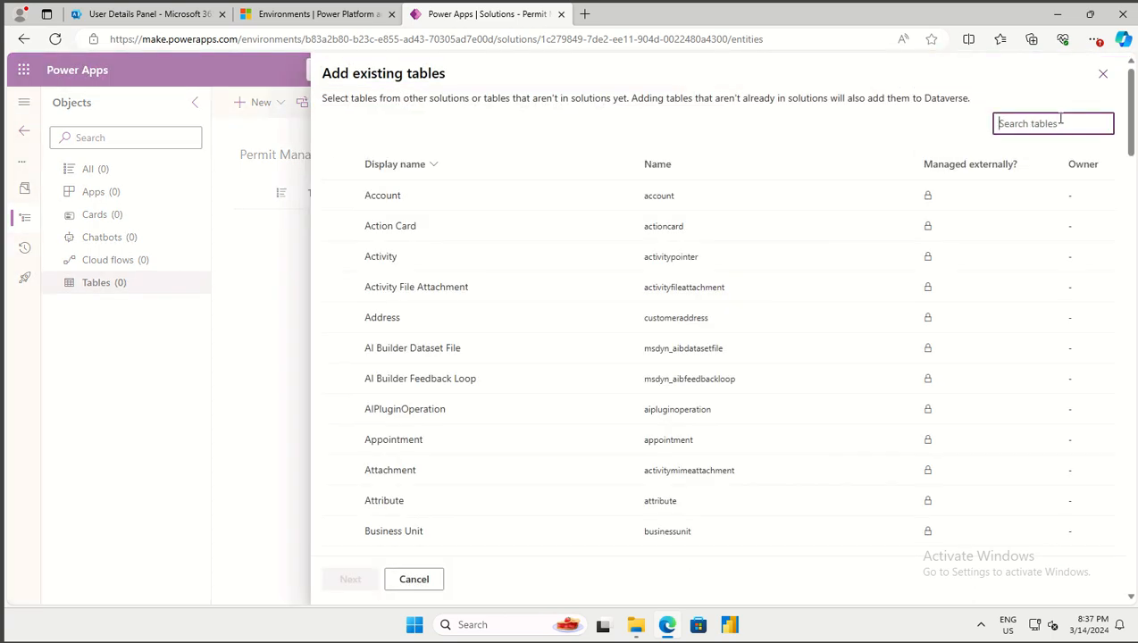
Search for 'contact', select the Contact table and continue to its object options
type("contact")
left_click(451, 194)
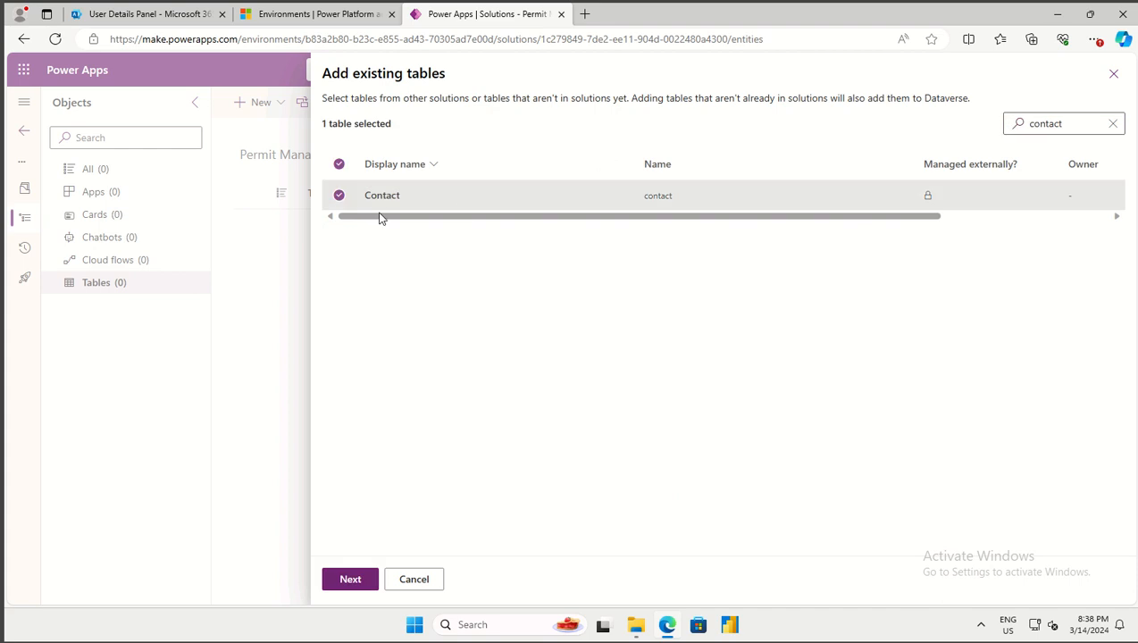
left_click(353, 580)
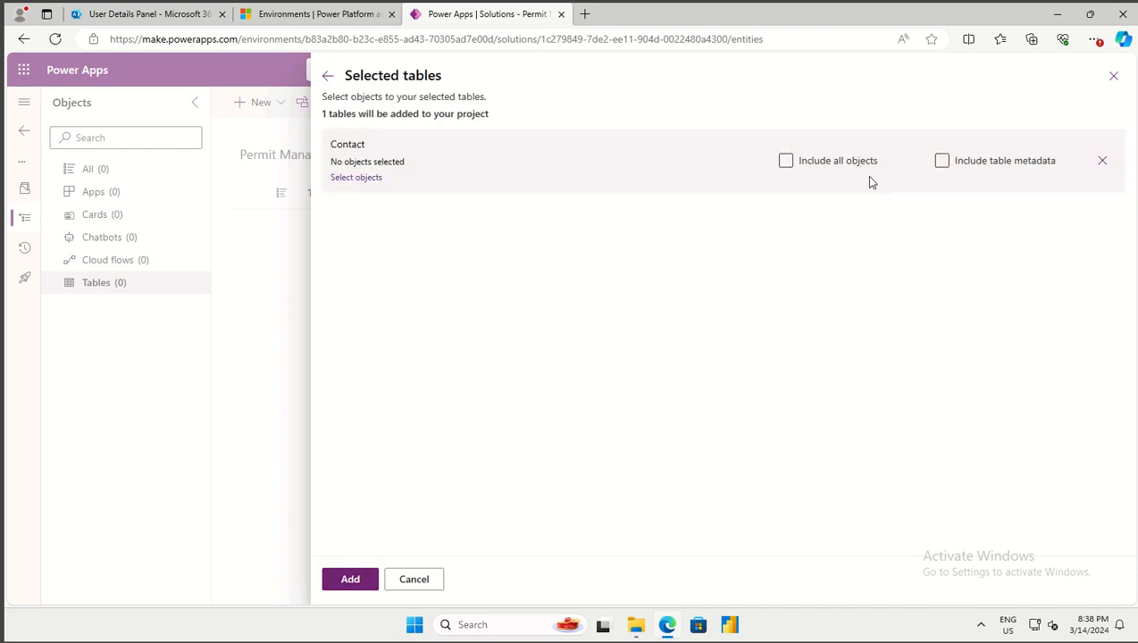
Leave Include all objects unchecked and bring up the Contact table's individual asset picker
left_click(786, 162)
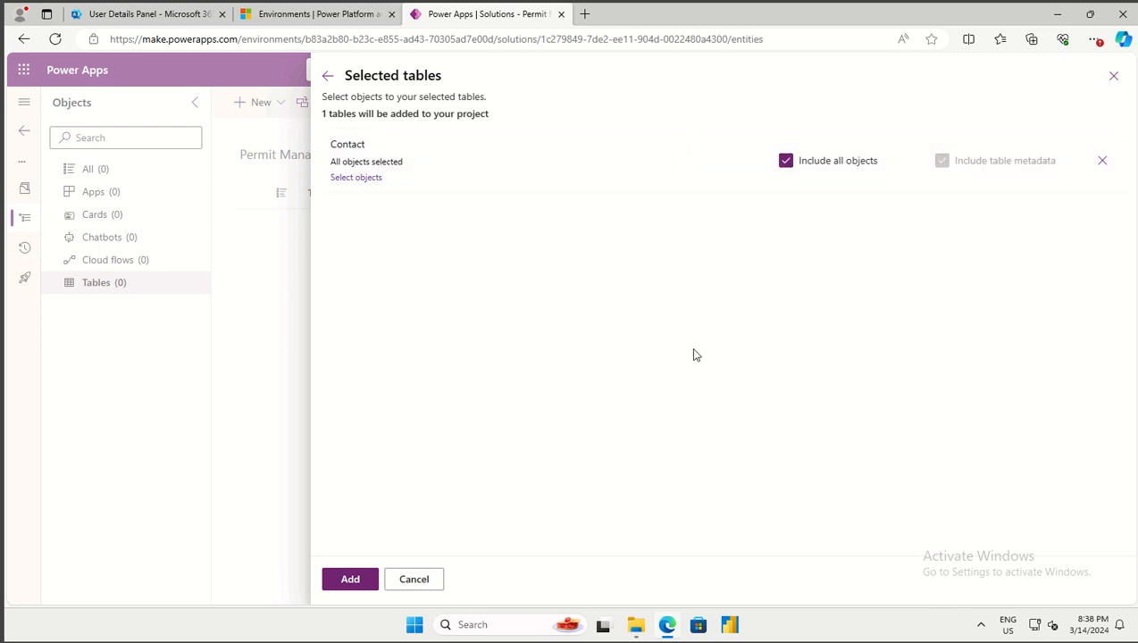
left_click(785, 162)
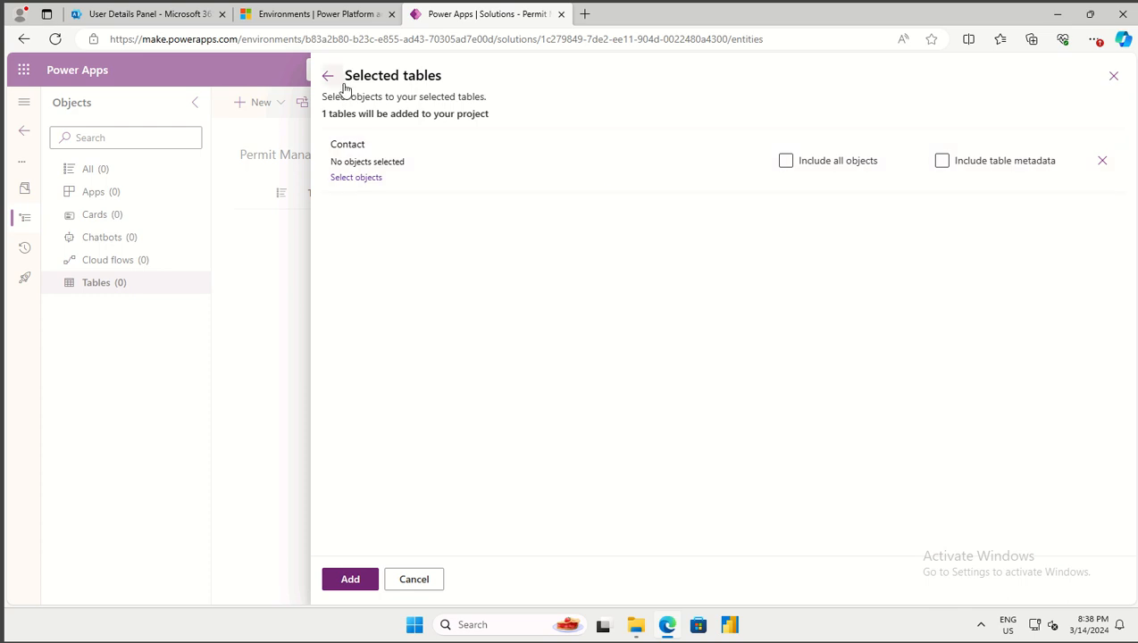
left_click(347, 179)
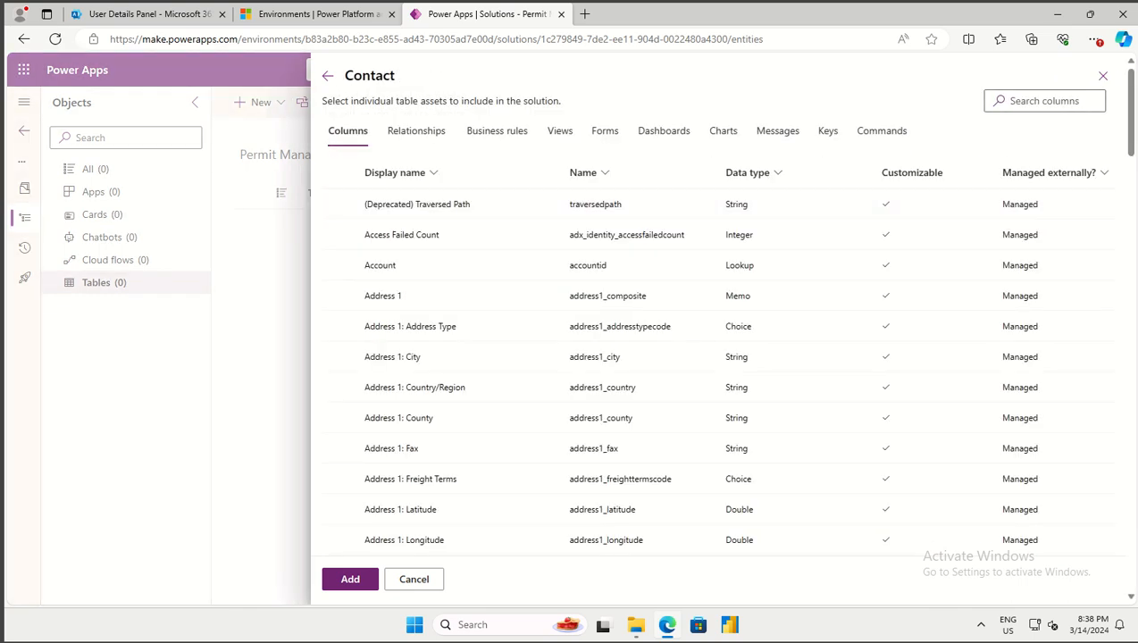
Browse Contact's columns, relationships, business rules, views, forms, dashboards and charts
scroll(412, 521, "down", 20)
left_click(412, 526)
left_click(437, 131)
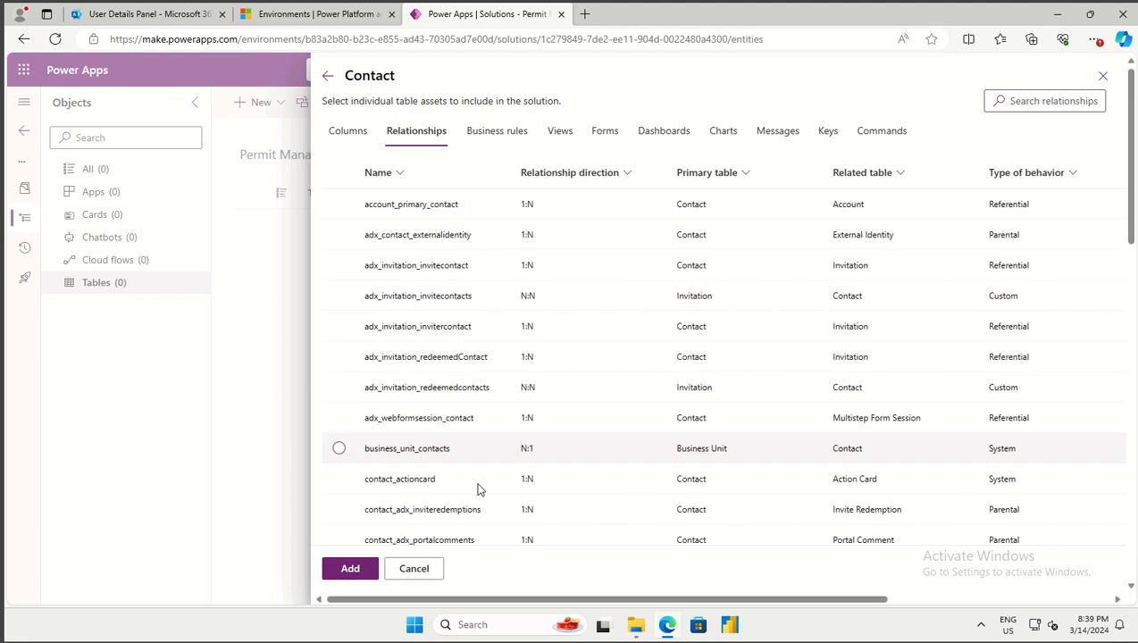
left_click(497, 132)
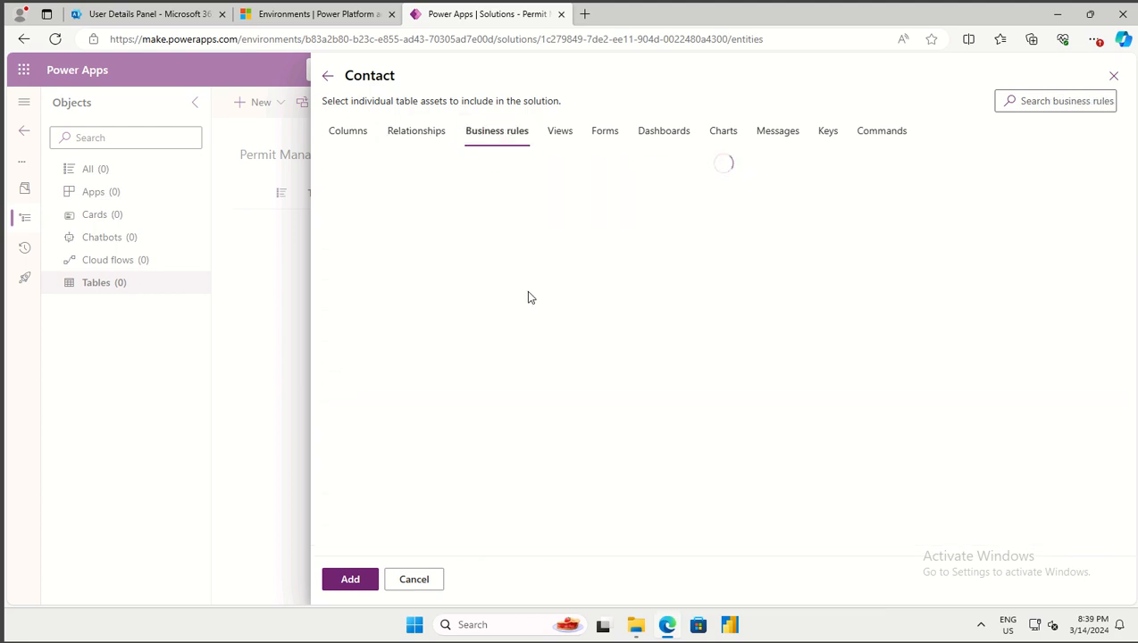
left_click(566, 136)
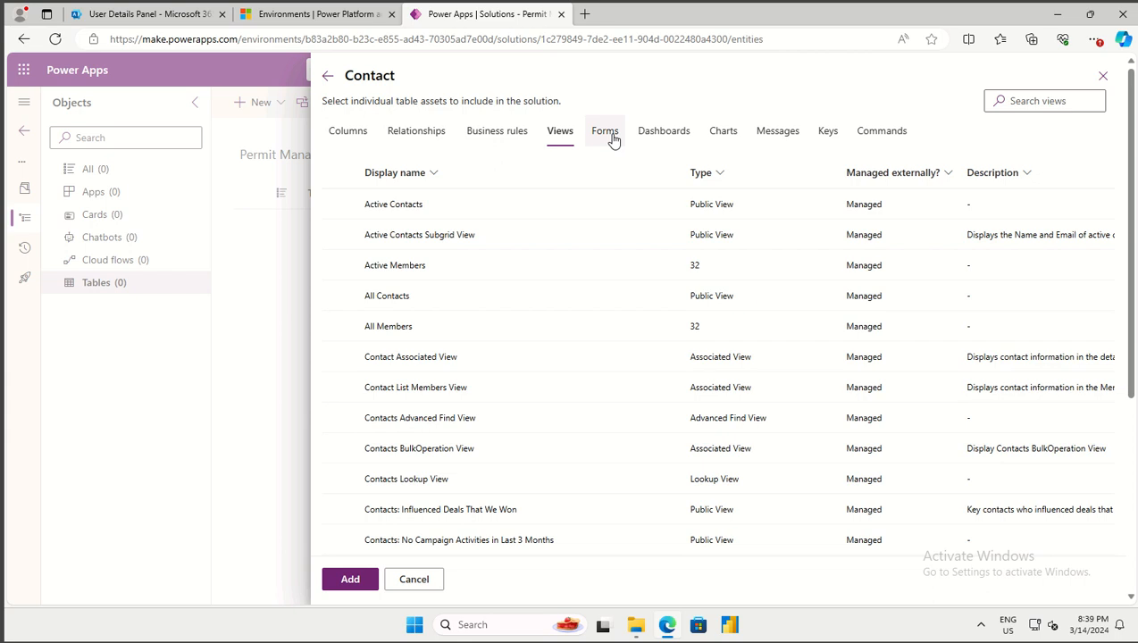
left_click(605, 132)
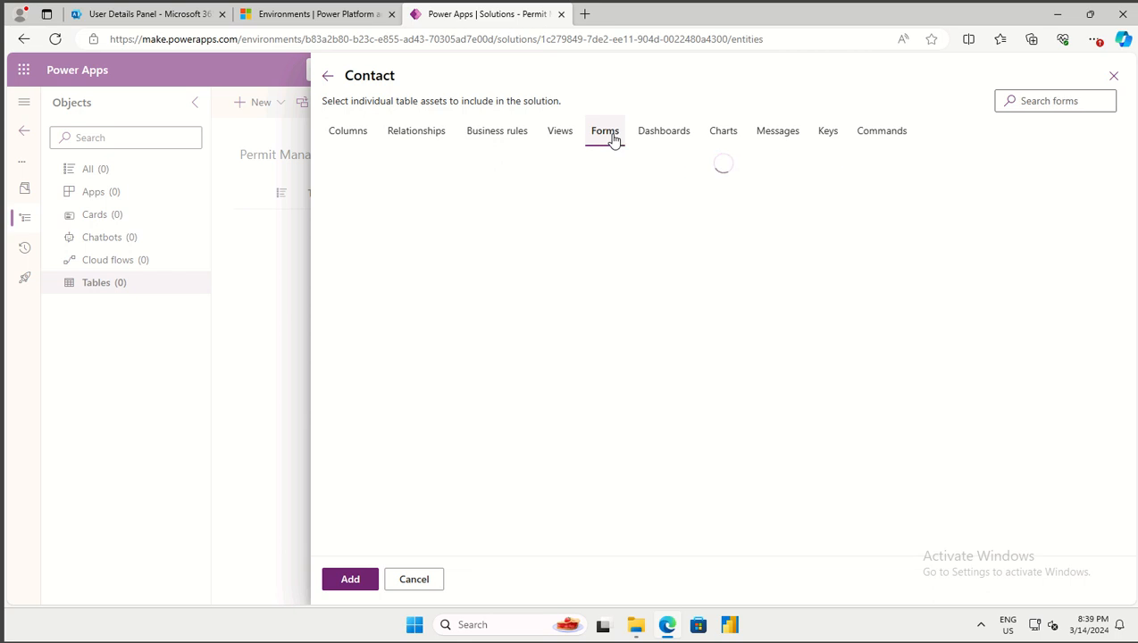
left_click(652, 139)
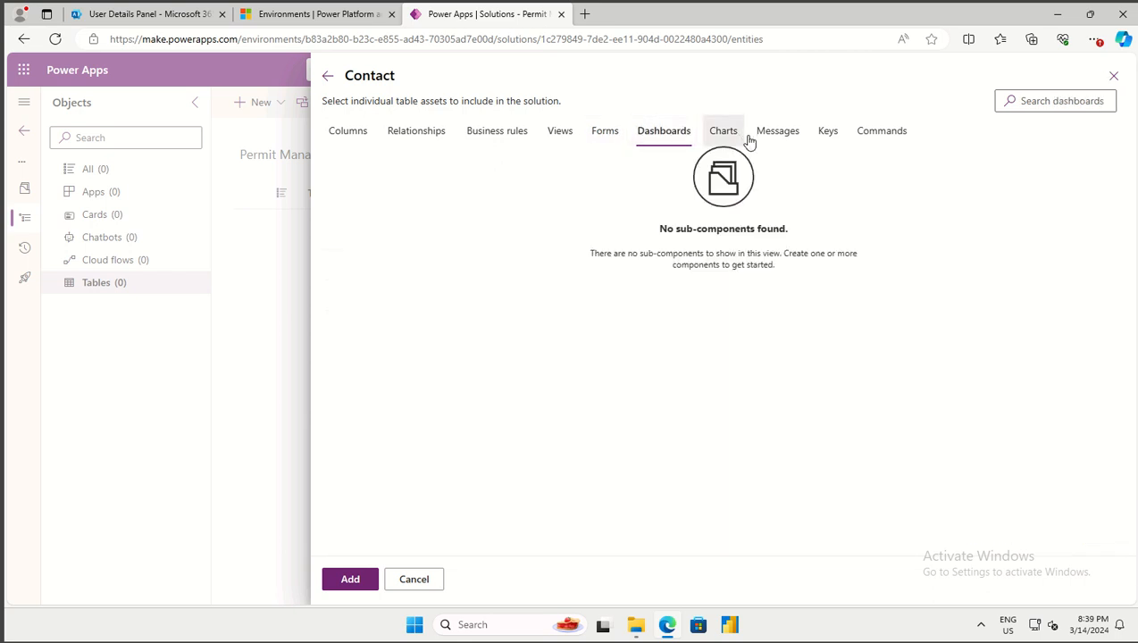
left_click(738, 136)
left_click(352, 134)
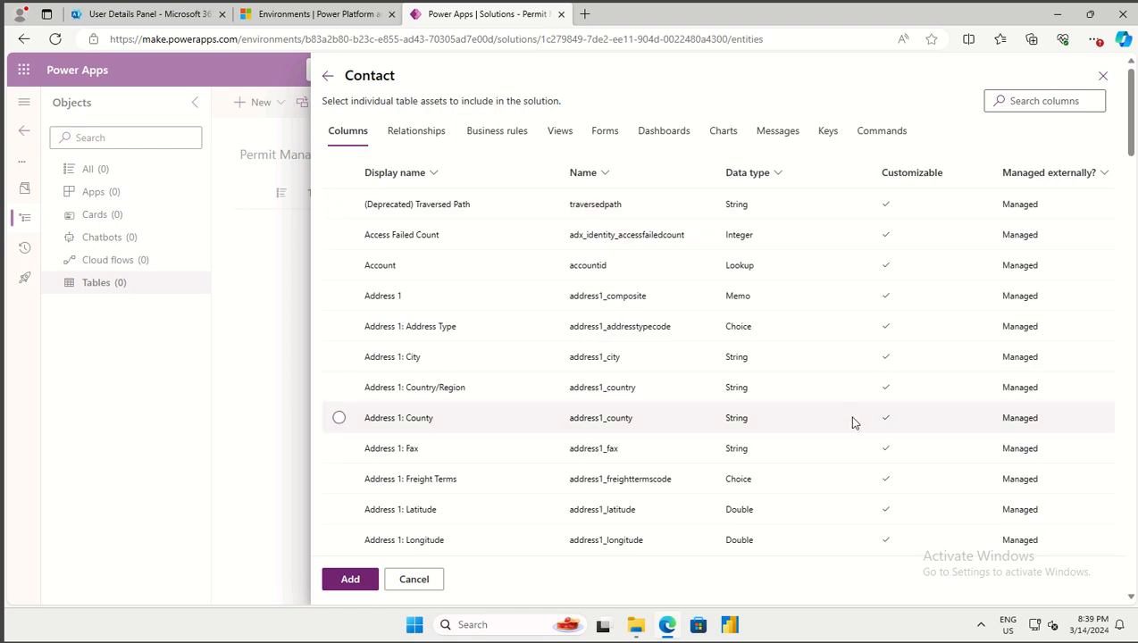
Select the Active Contacts view and add it to Contact's selected objects
left_click(569, 143)
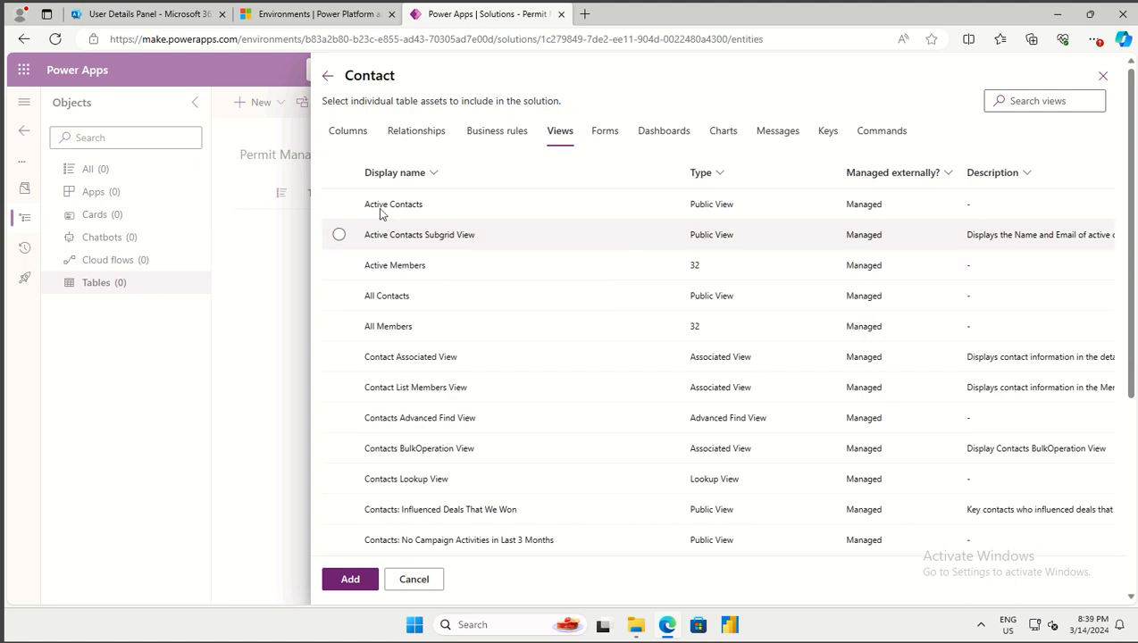
left_click(339, 203)
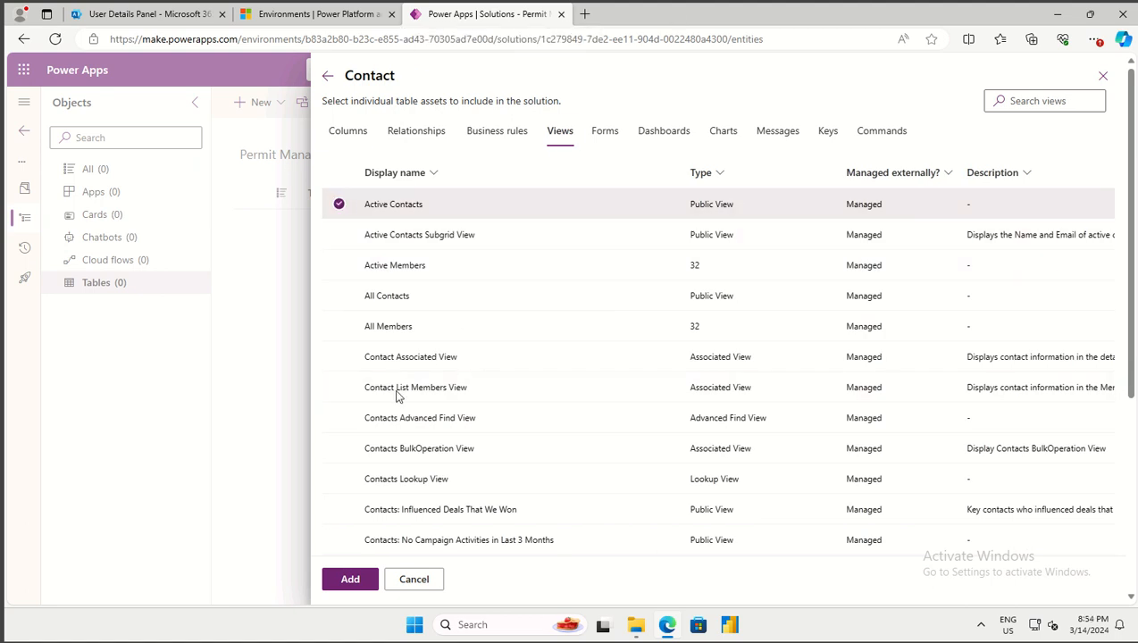
left_click(350, 578)
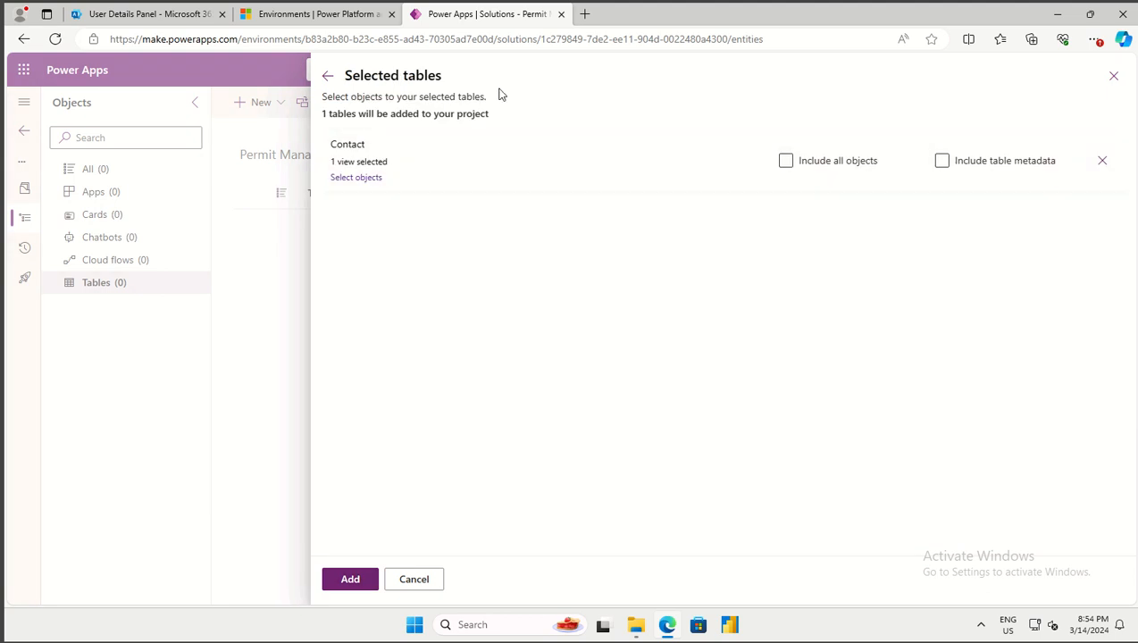
Add the Contact (Main) form to the Contact table's selected objects
left_click(378, 179)
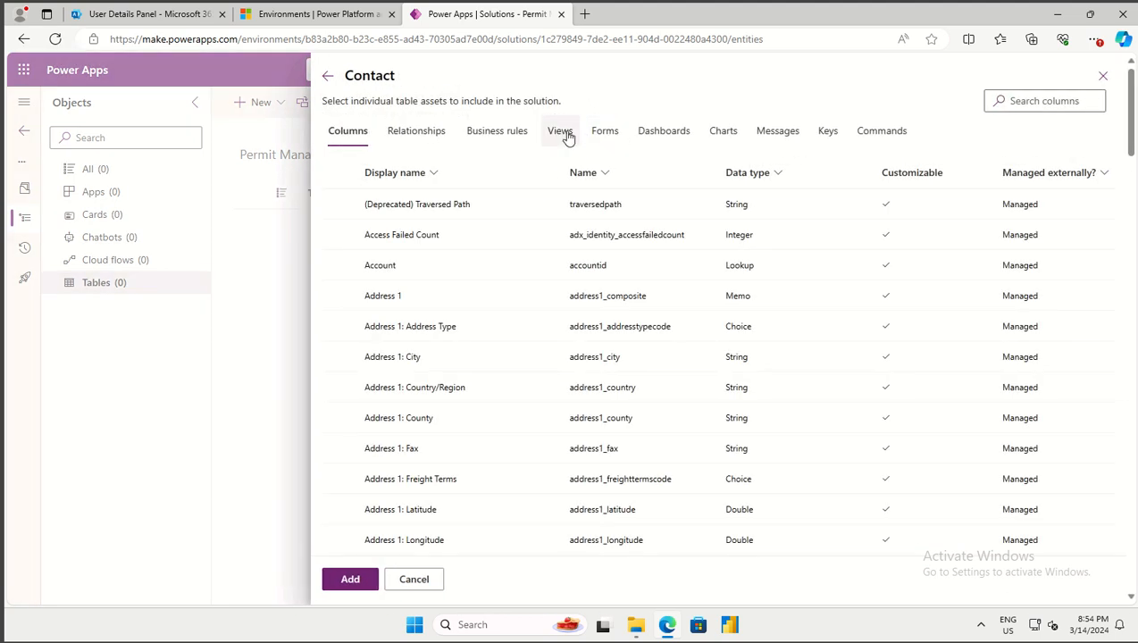
left_click(613, 131)
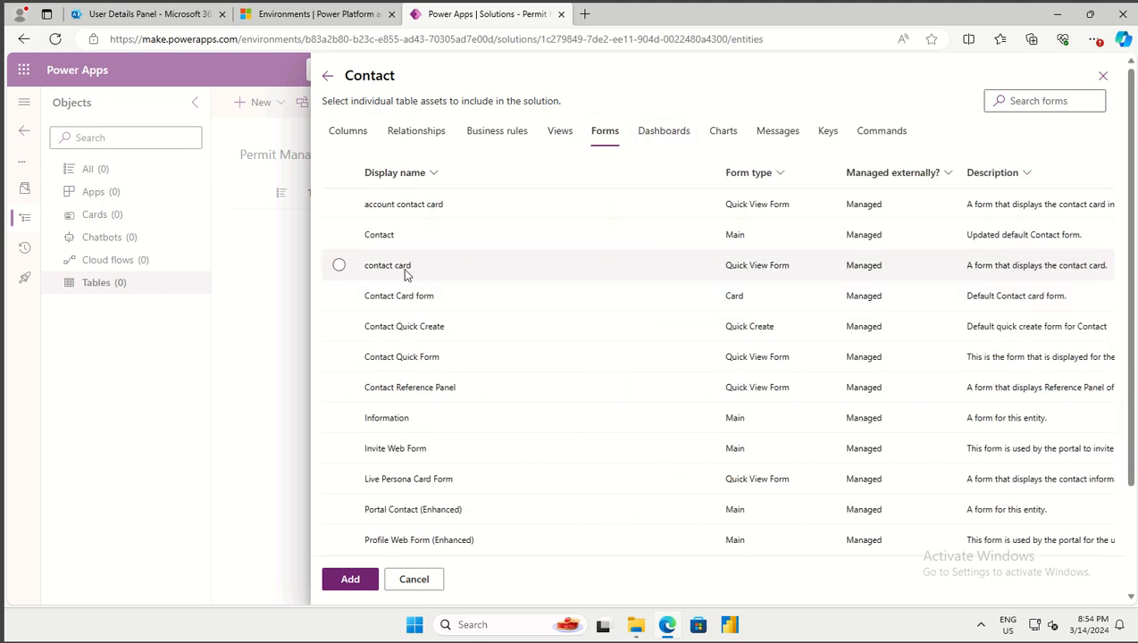
left_click(338, 237)
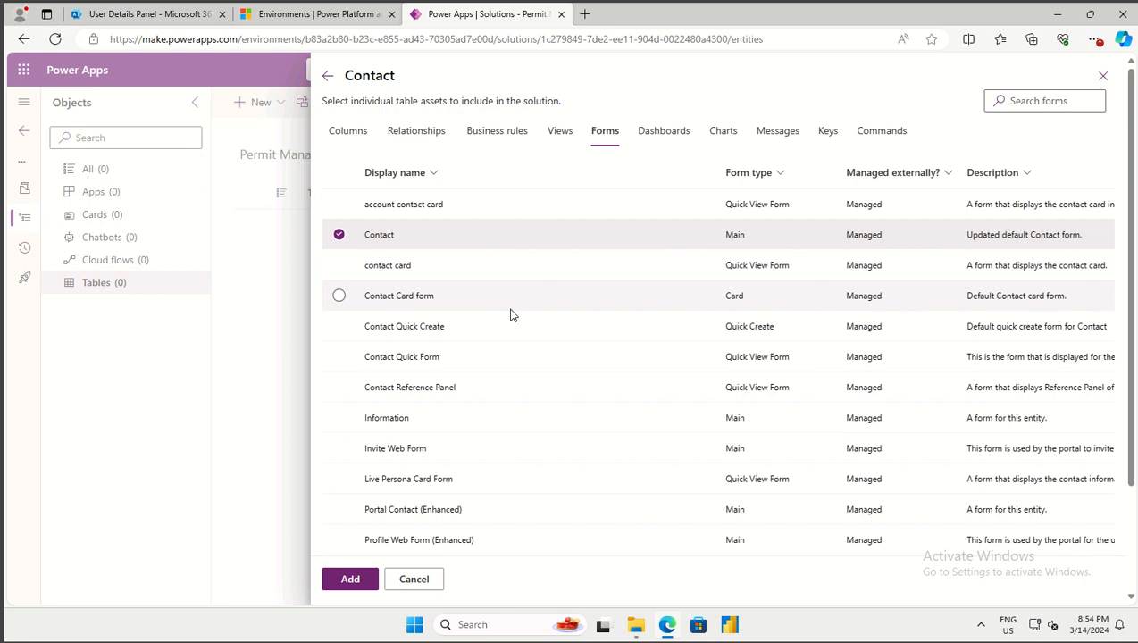
left_click(350, 579)
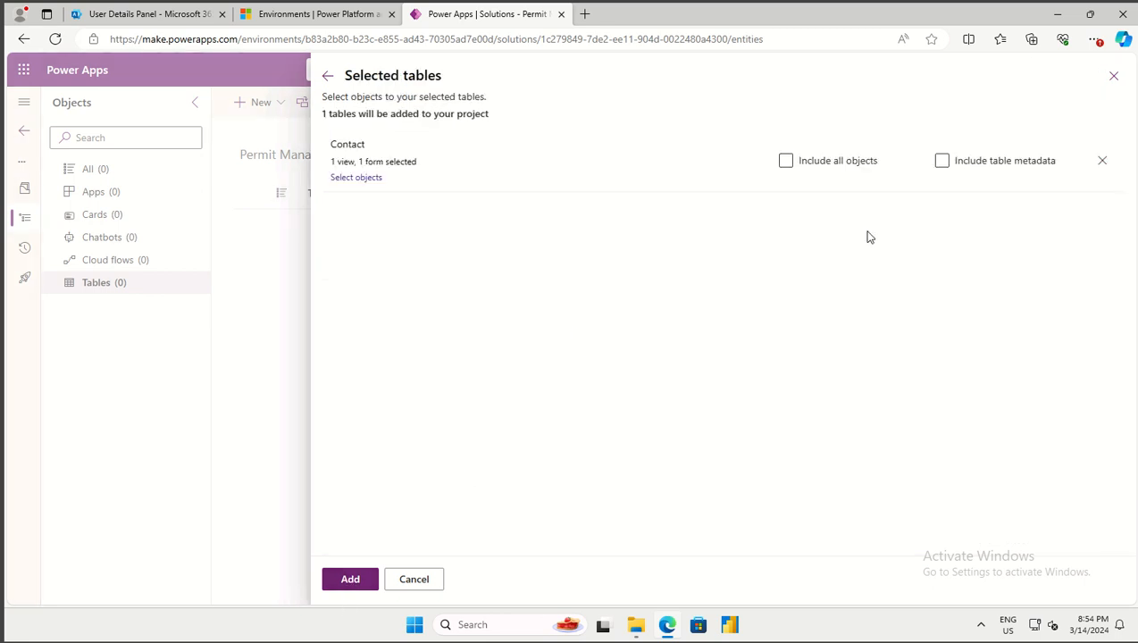
Add Contact with its selected view and form to the Permit Management solution
left_click(1123, 40)
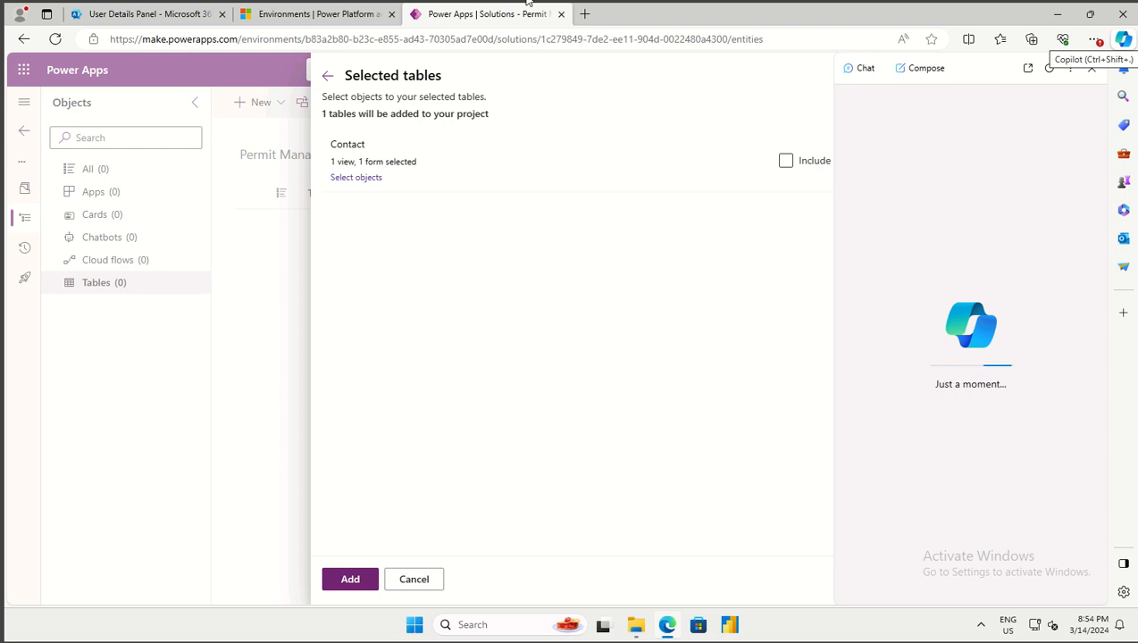
left_click(1123, 40)
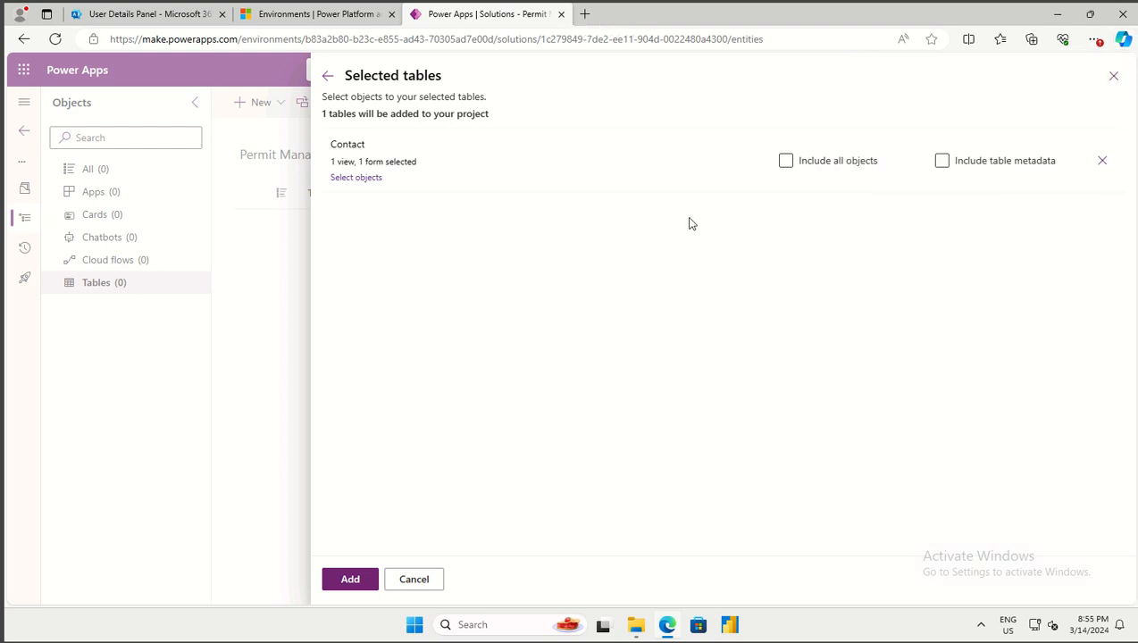
left_click(349, 580)
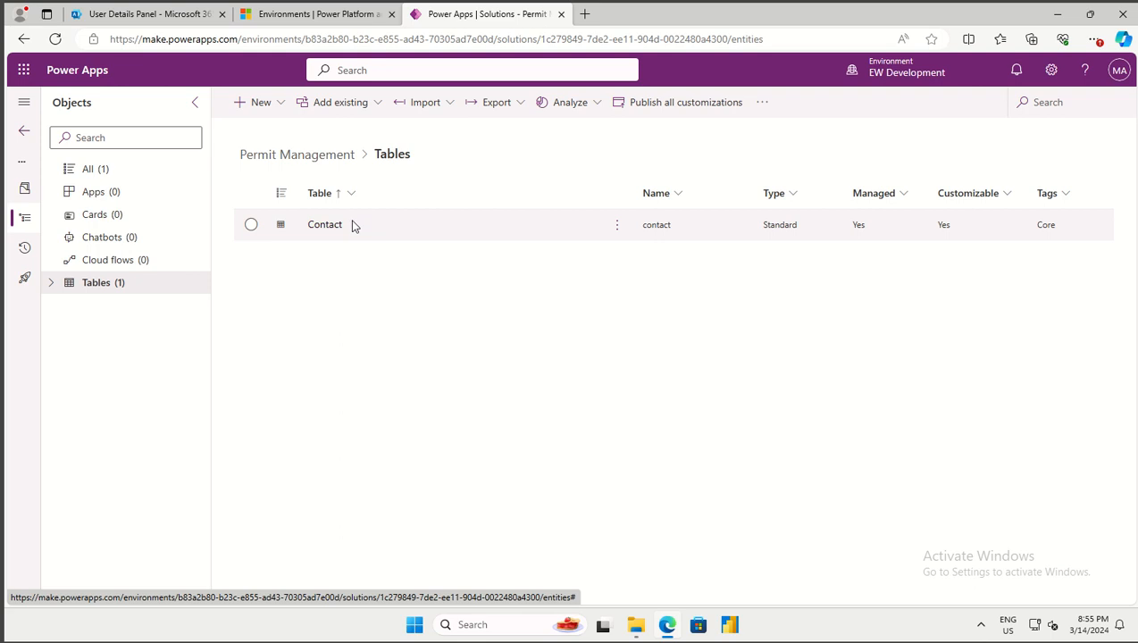
Open the Contact table and review its Forms and Views pages, returning to the overview
left_click(326, 227)
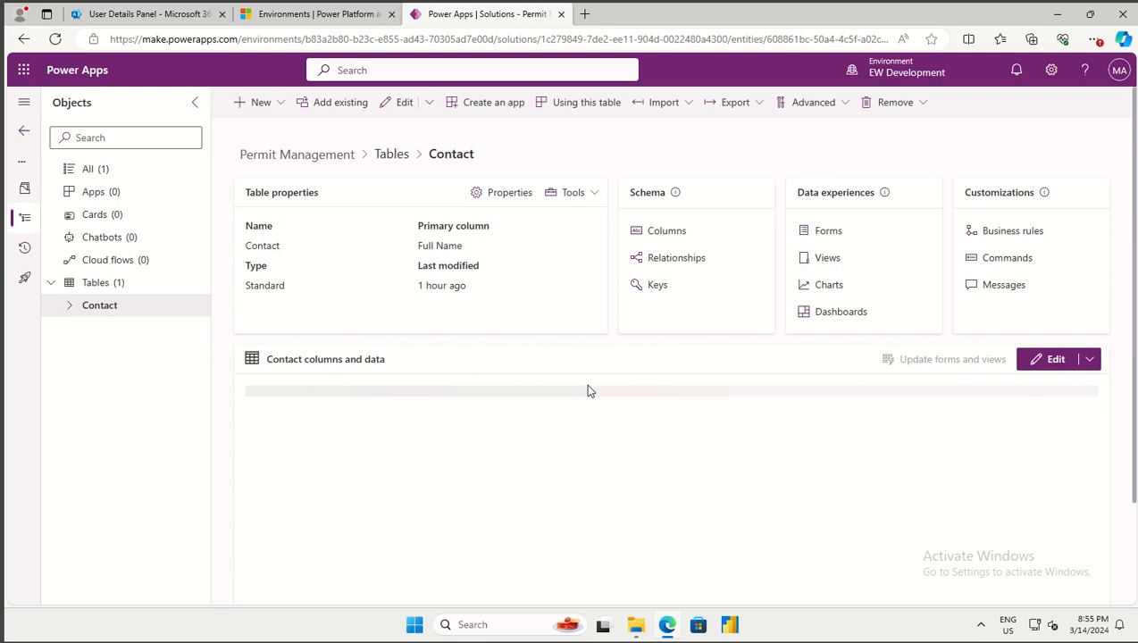
left_click(828, 232)
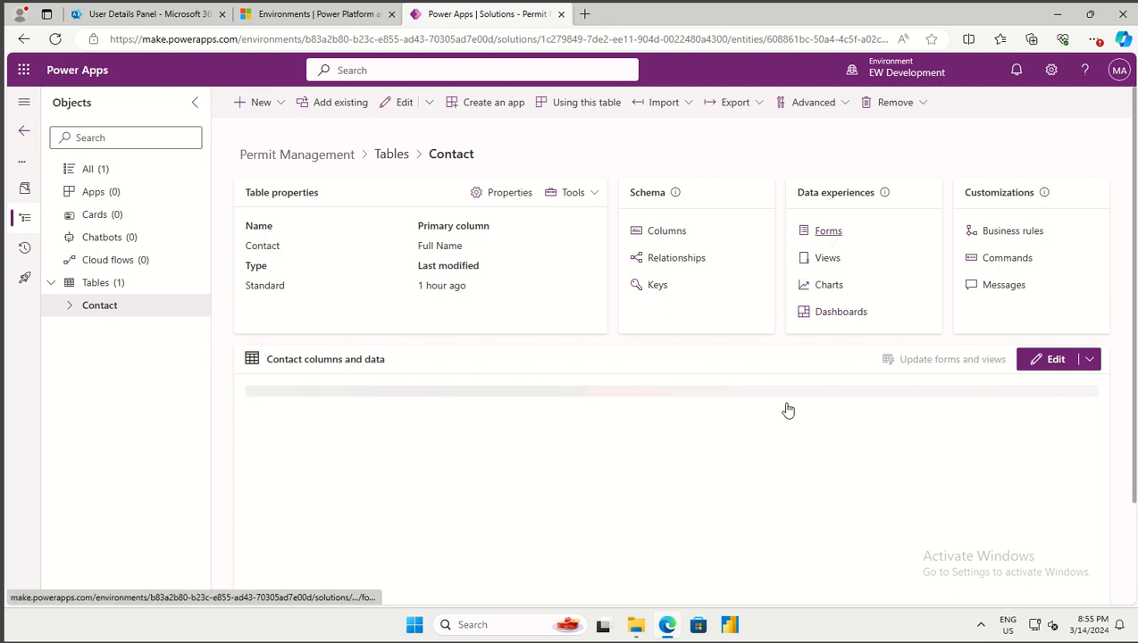
left_click(440, 157)
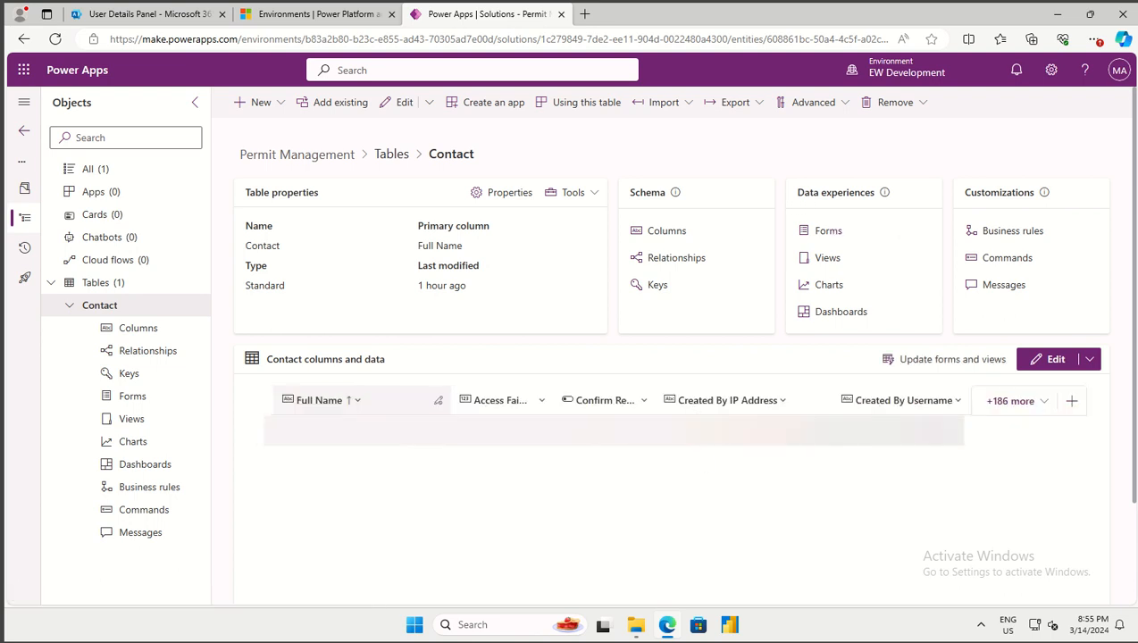
left_click(828, 258)
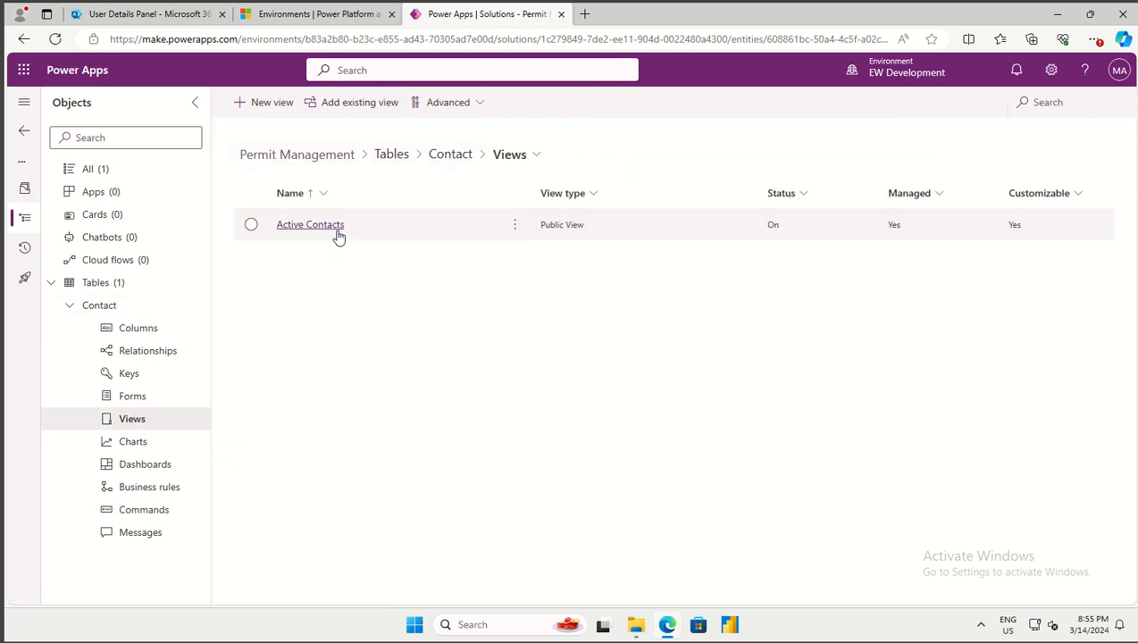
left_click(455, 157)
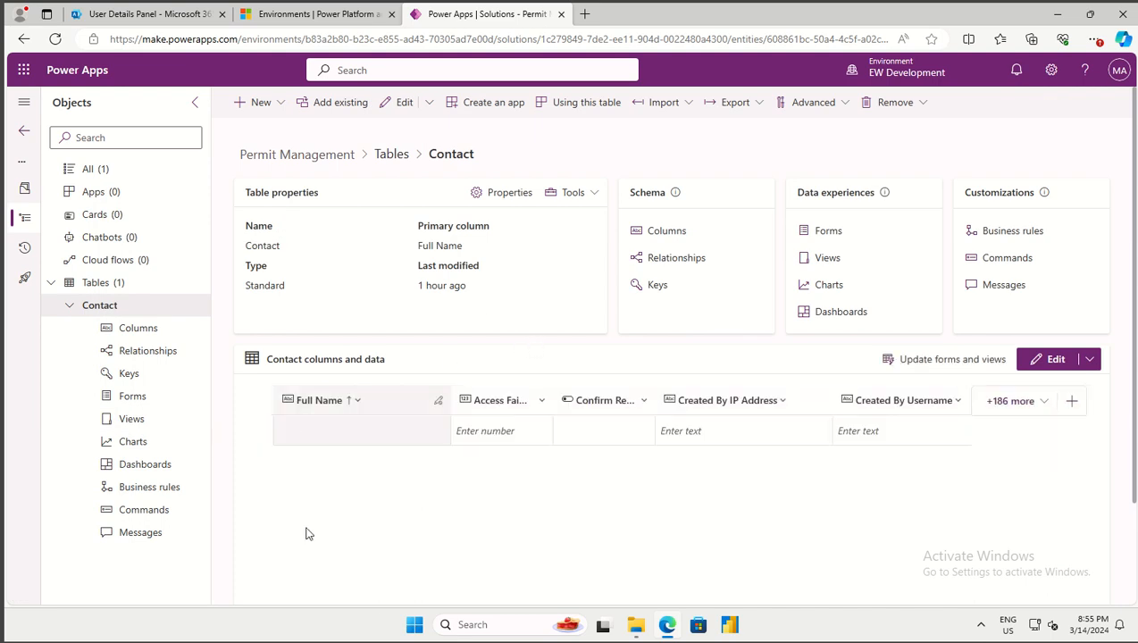
Scroll through the Contact table's existing columns list, then cancel without showing any
left_click(1008, 403)
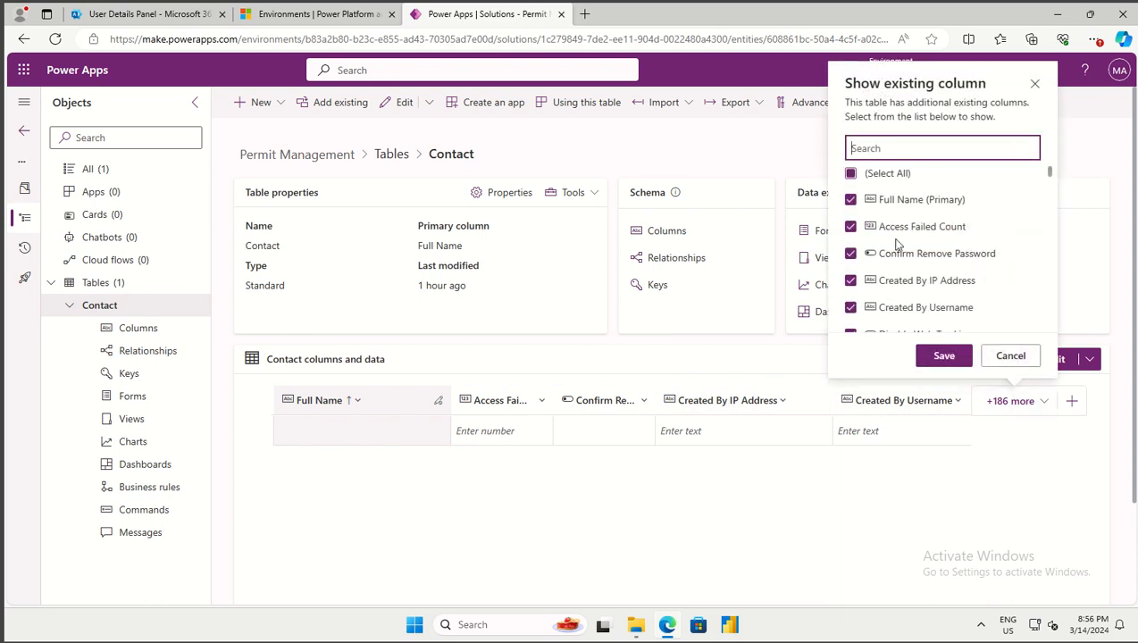
scroll(897, 246, "down", 10)
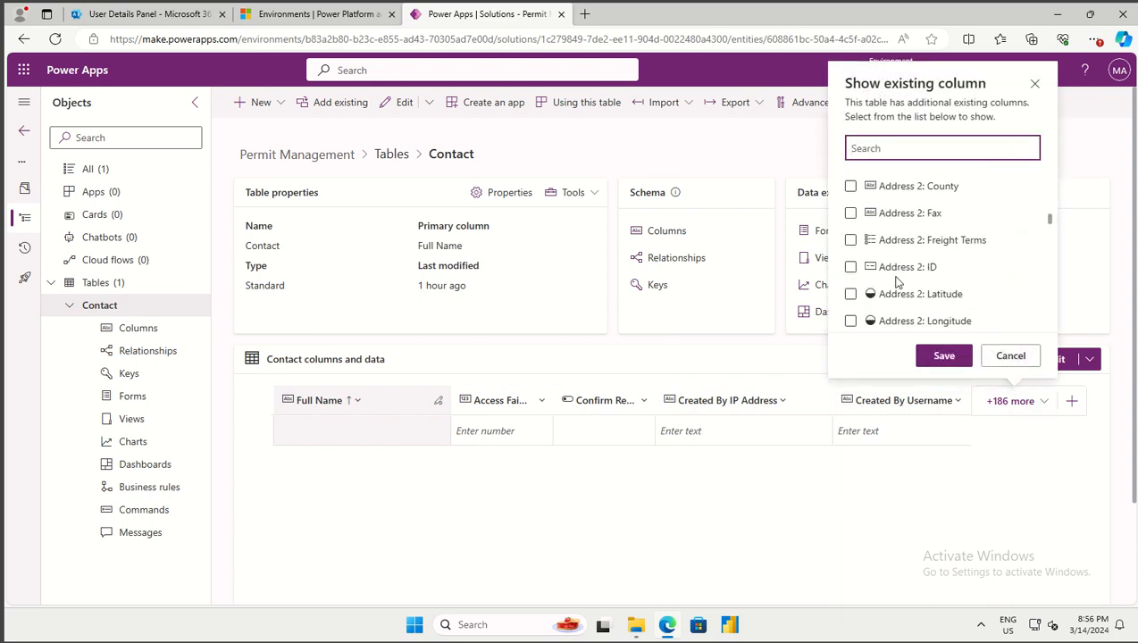
scroll(897, 282, "down", 8)
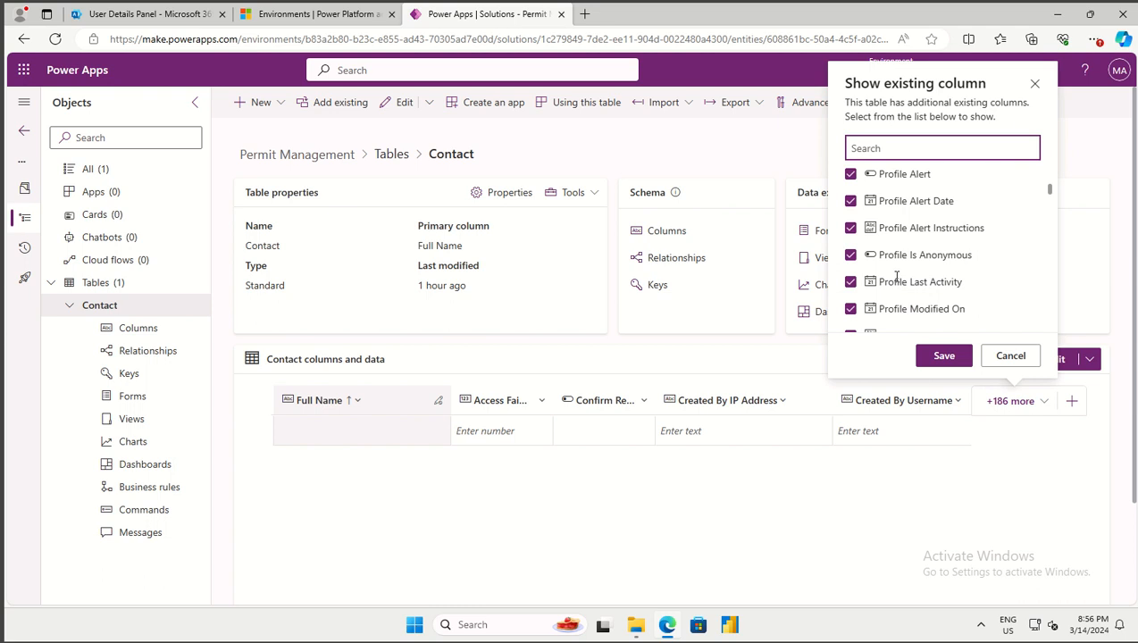
scroll(897, 277, "up", 5)
scroll(897, 277, "down", 10)
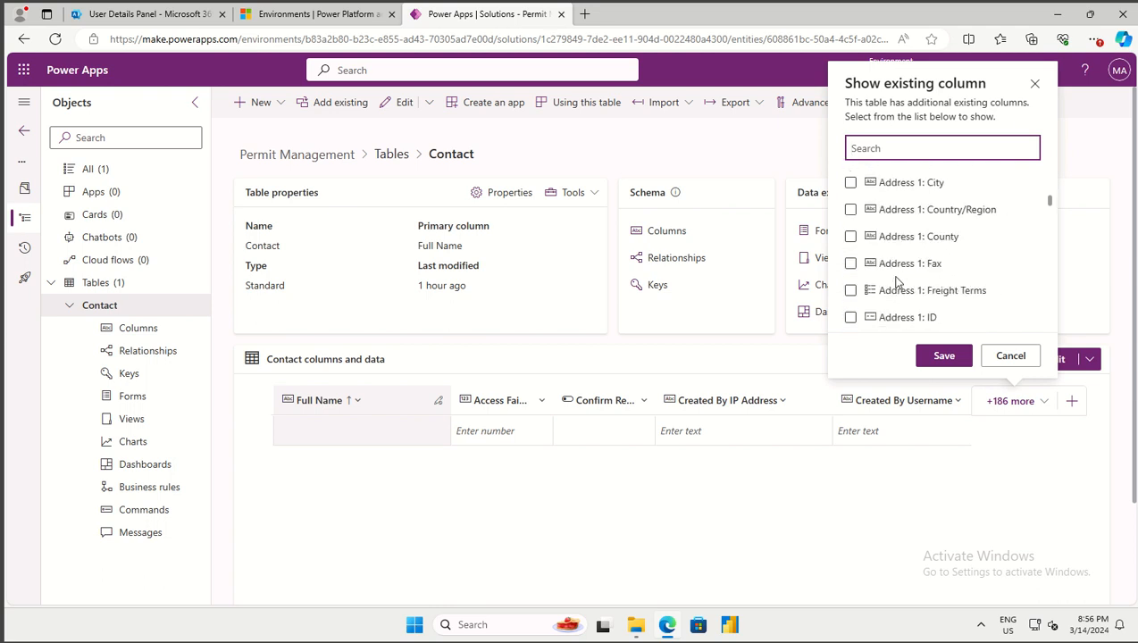
scroll(896, 282, "up", 3)
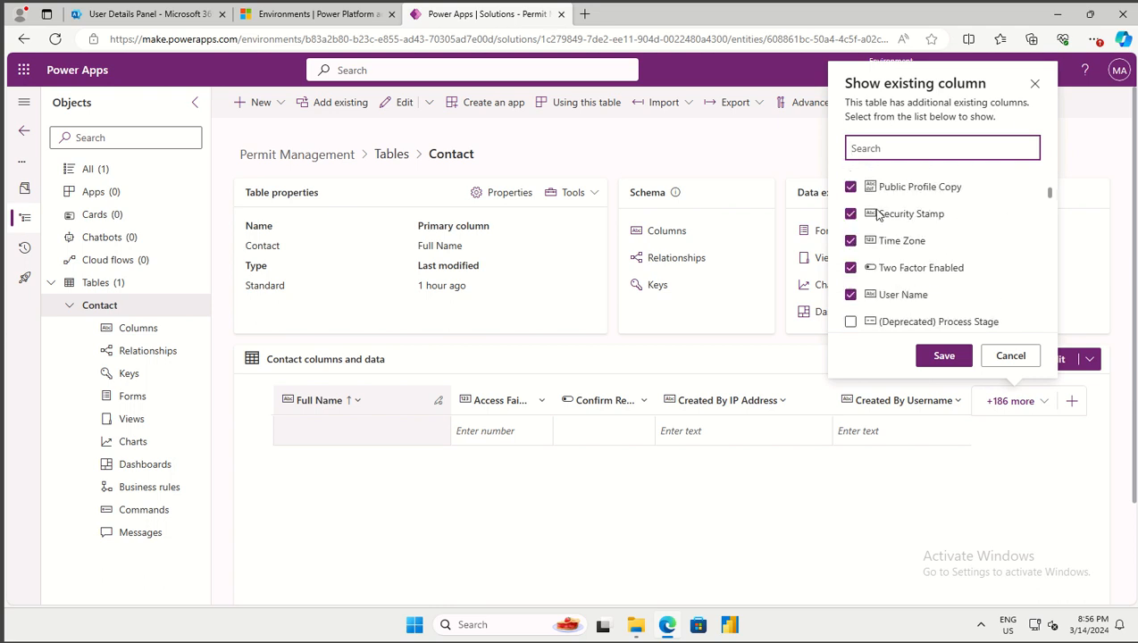
scroll(874, 273, "down", 3)
scroll(870, 282, "down", 4)
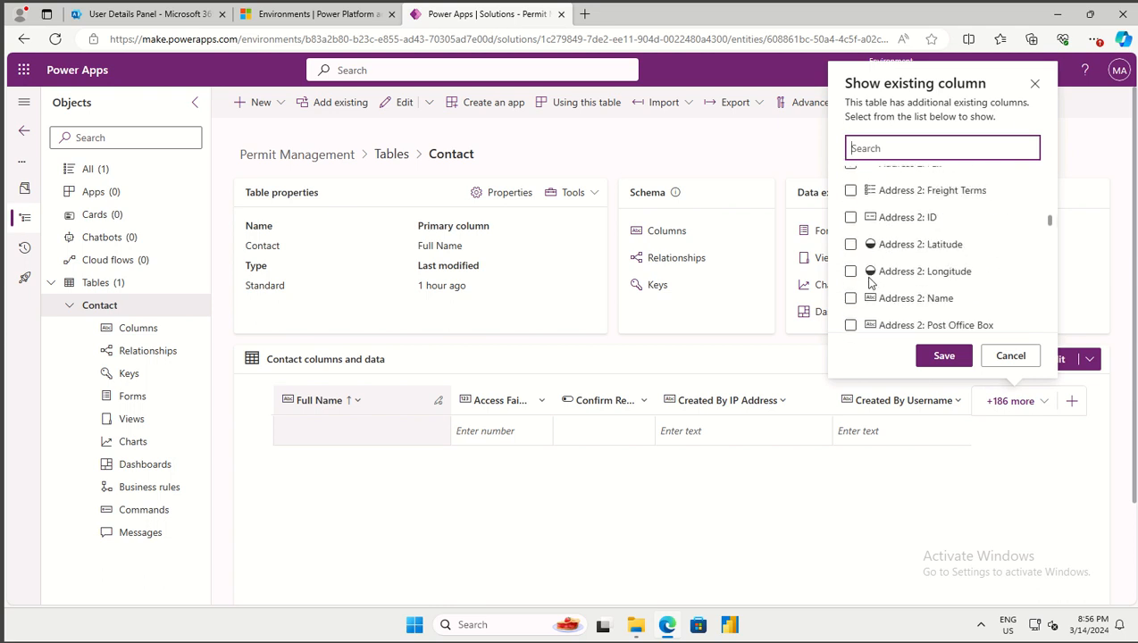
scroll(871, 282, "down", 10)
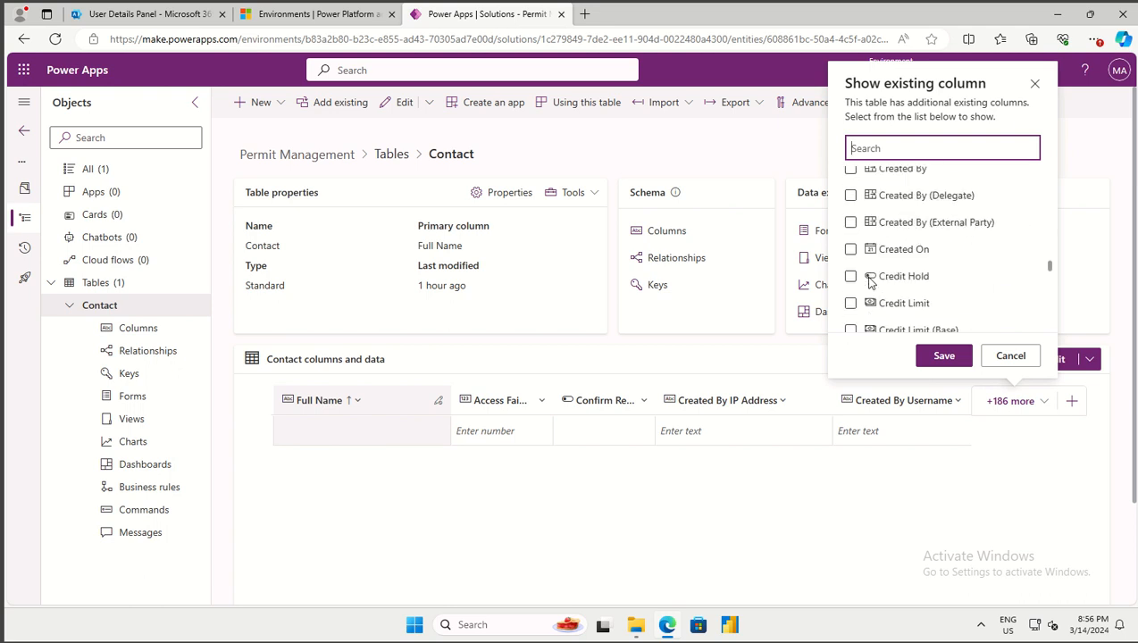
left_click(1010, 356)
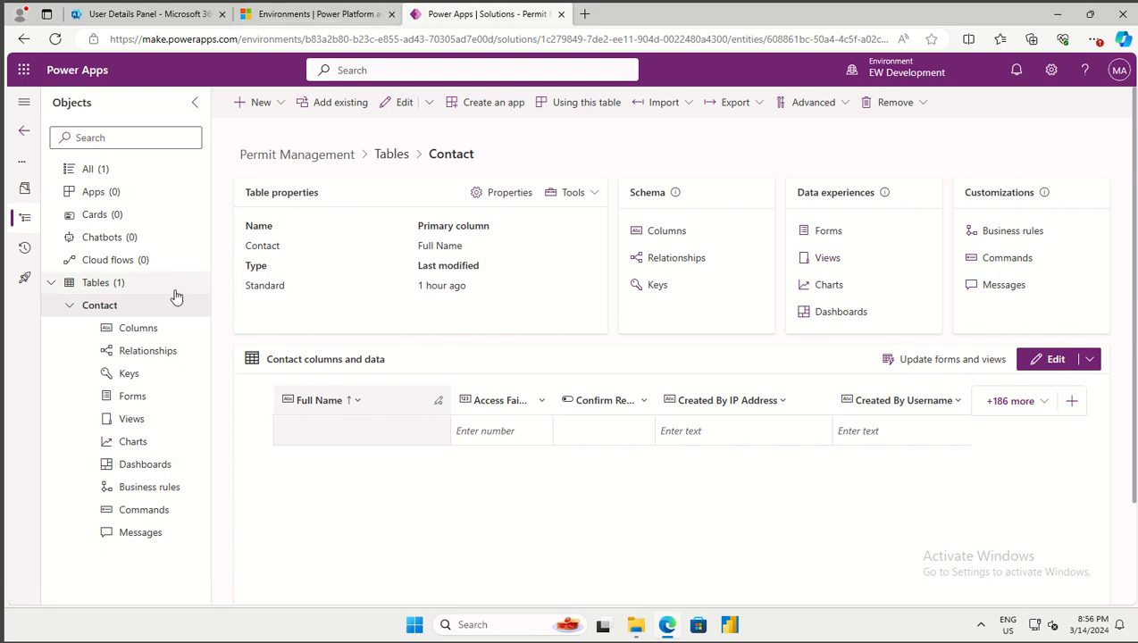
Search the existing tables, select the User table and continue to its object options
left_click(112, 289)
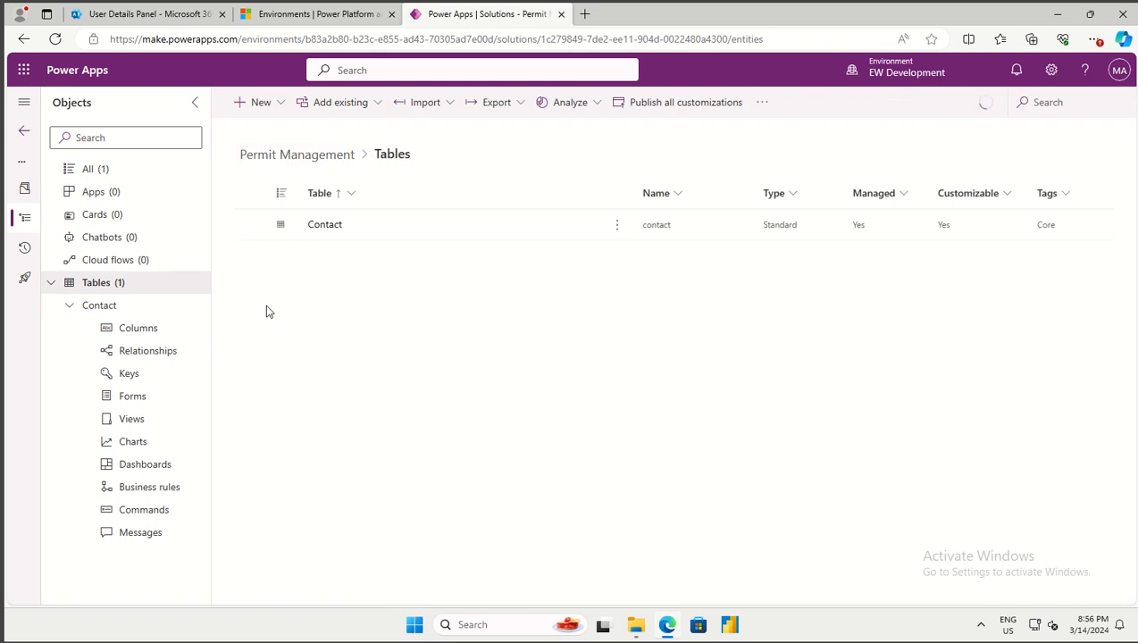
left_click(329, 105)
left_click(350, 390)
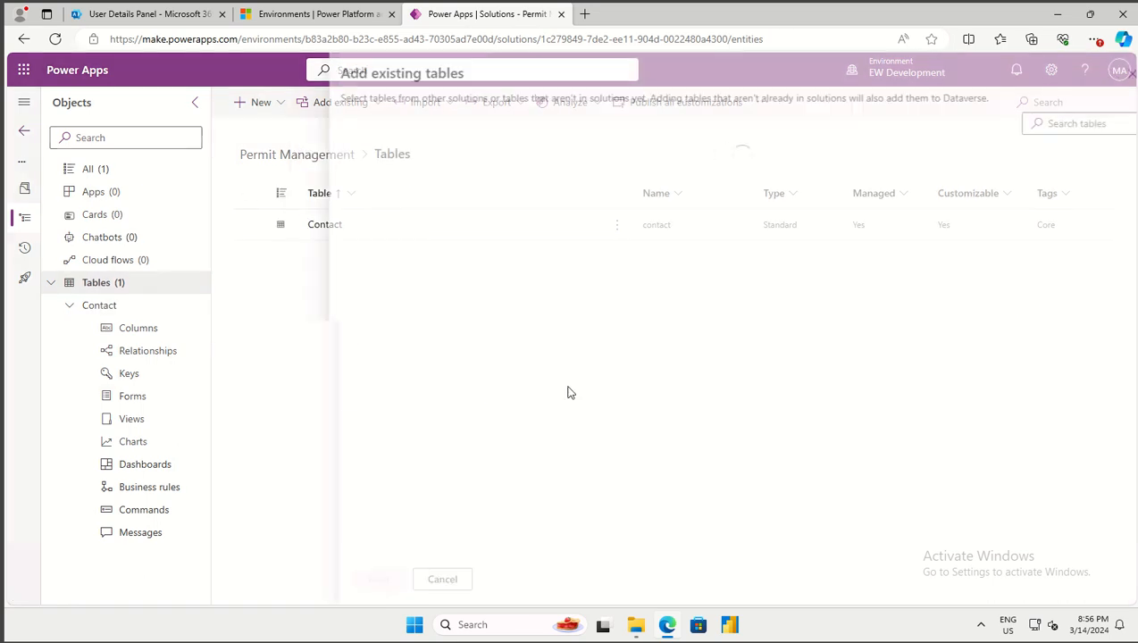
left_click(1047, 124)
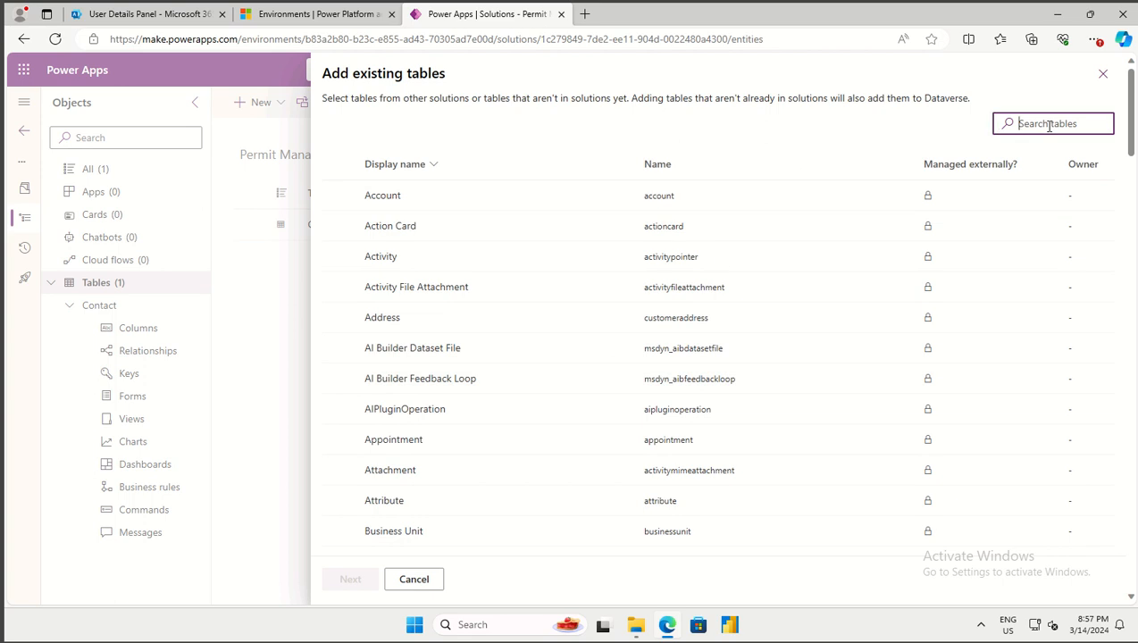
type("user")
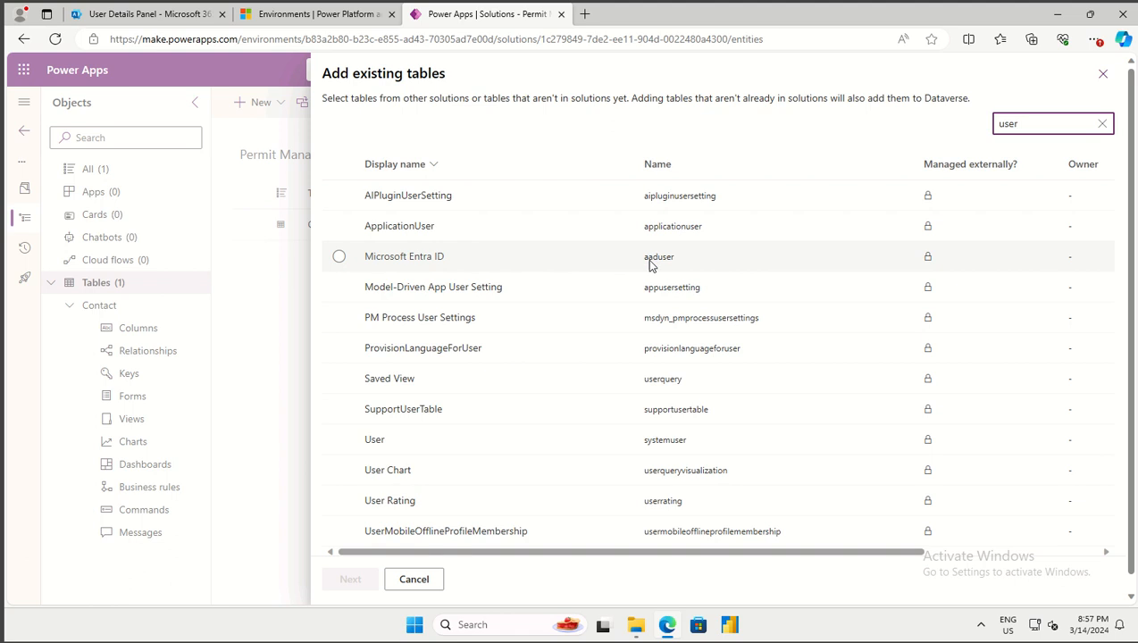
scroll(649, 261, "down", 1)
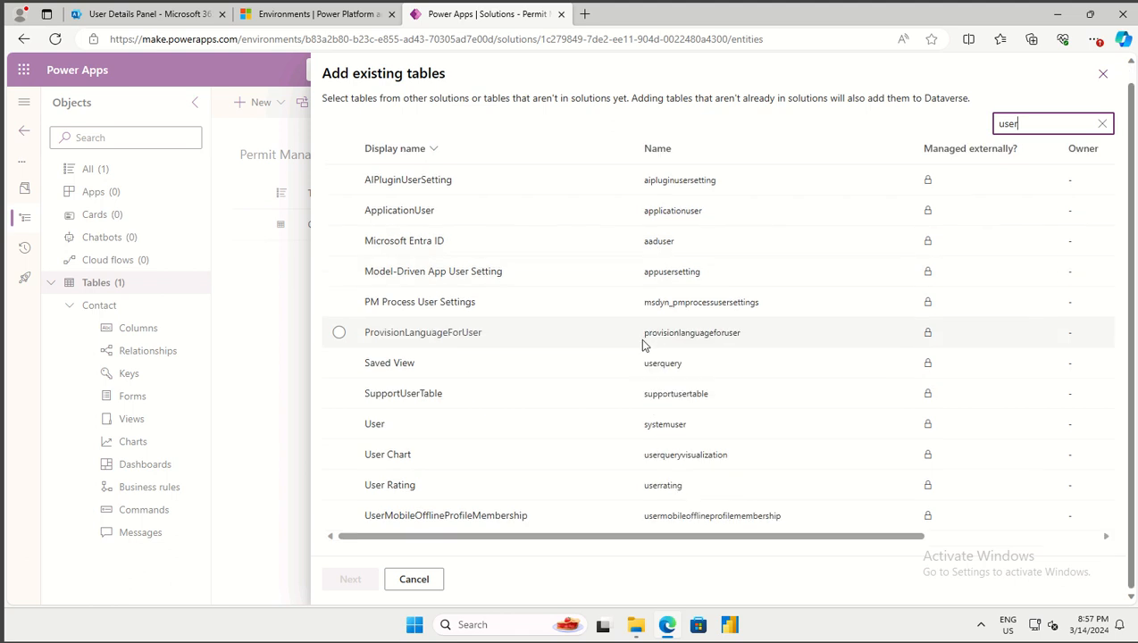
left_click(383, 427)
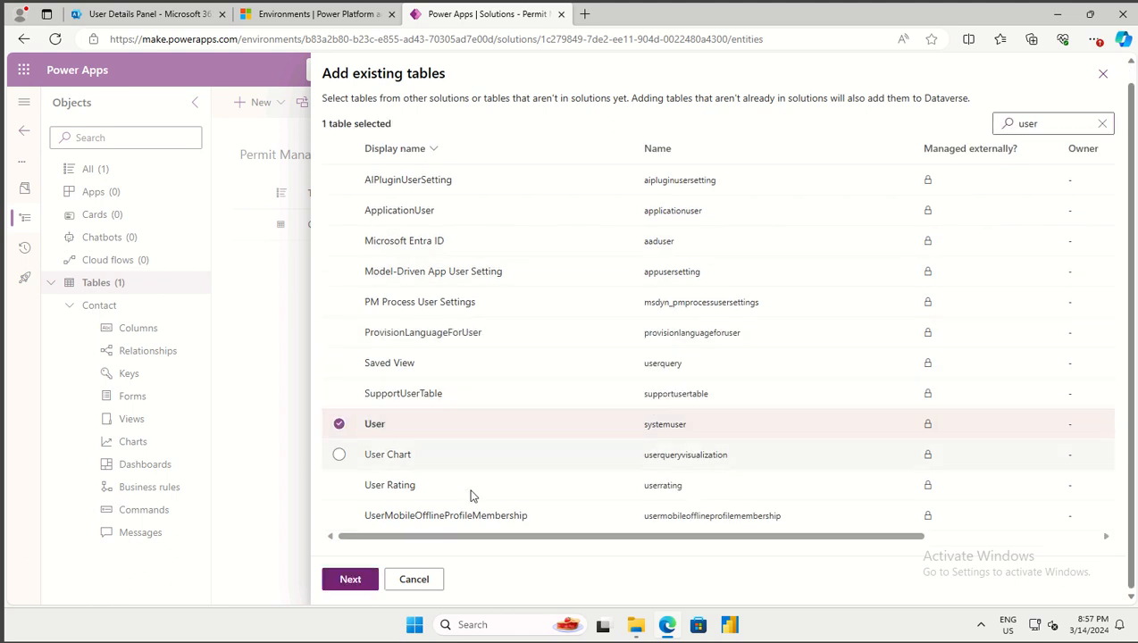
left_click(361, 590)
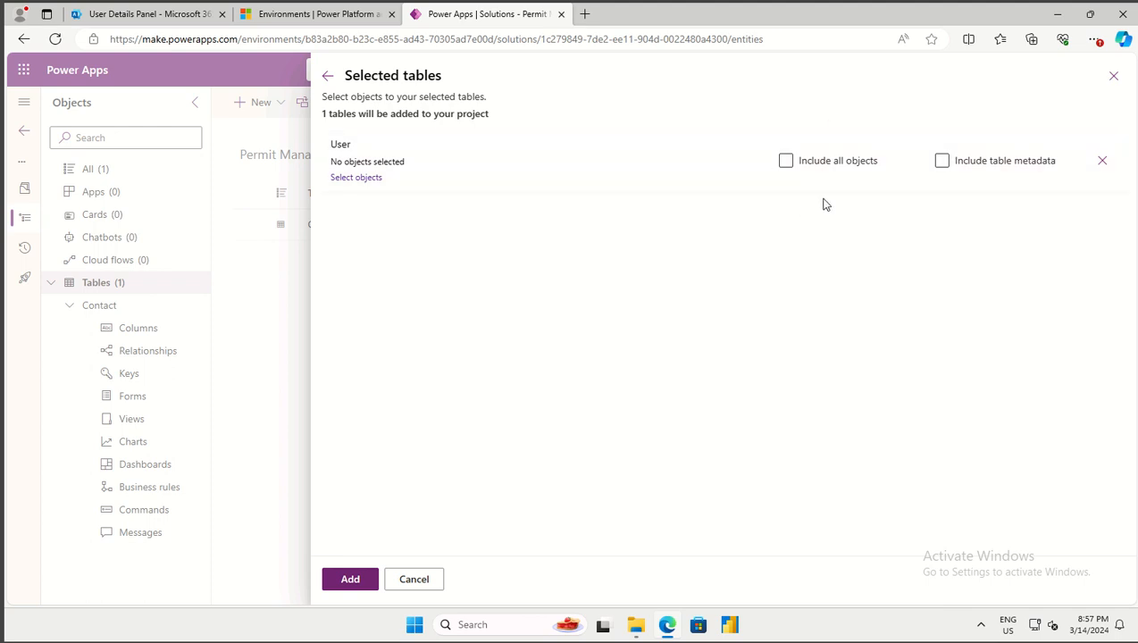
Leave Include all objects off and add the User table to the solution
left_click(786, 163)
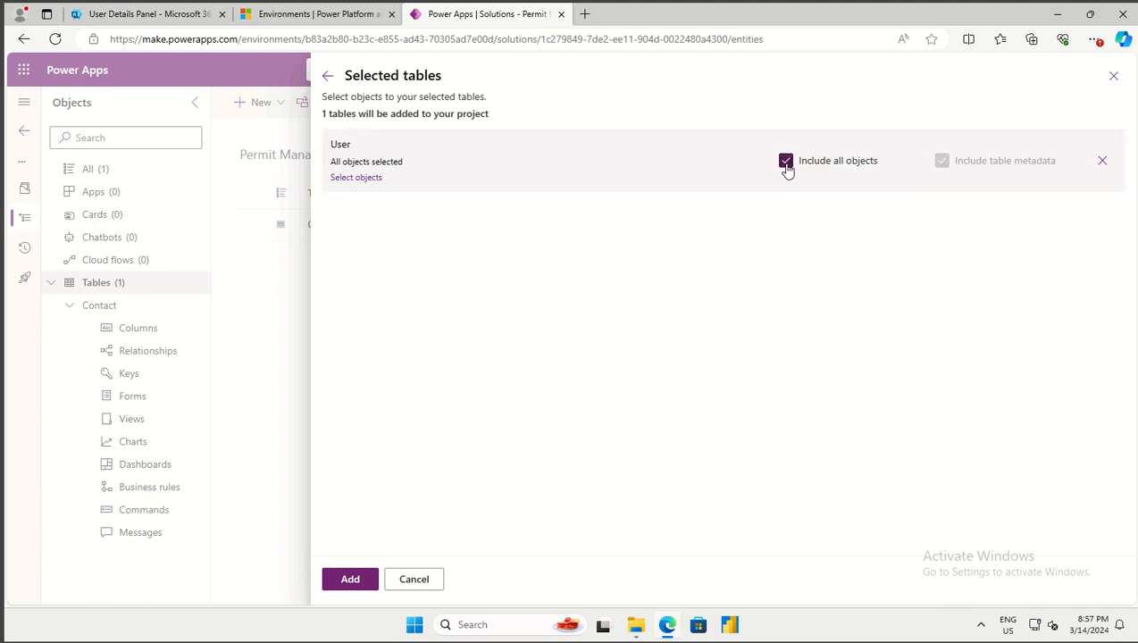
left_click(786, 163)
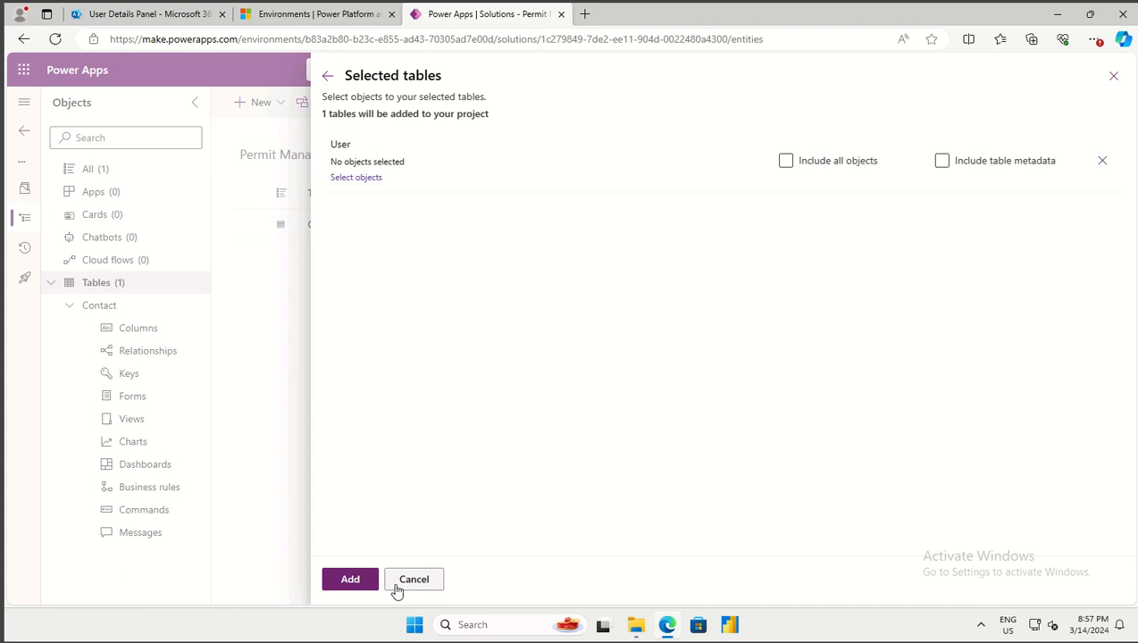
left_click(344, 580)
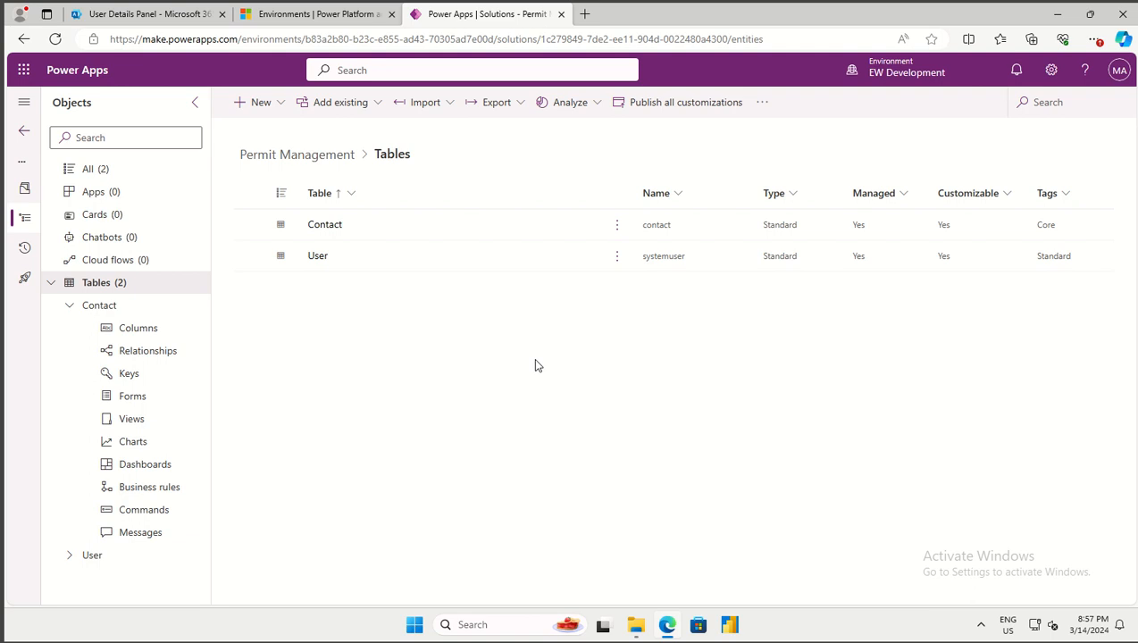
Open the User table and look over its Forms page, returning to the overview
left_click(320, 261)
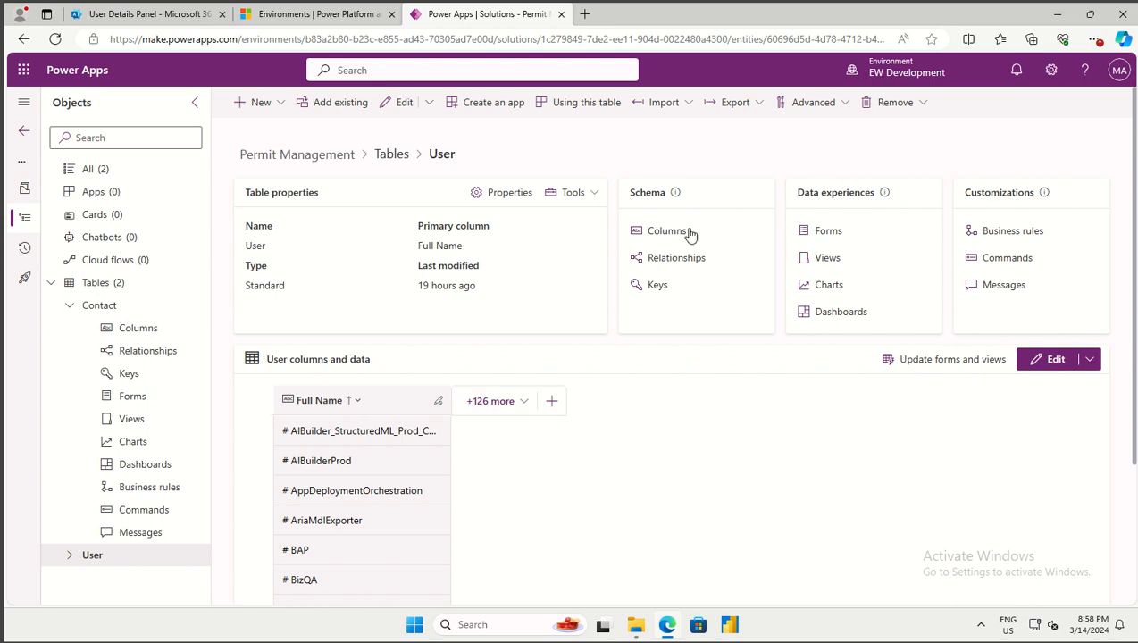
left_click(826, 233)
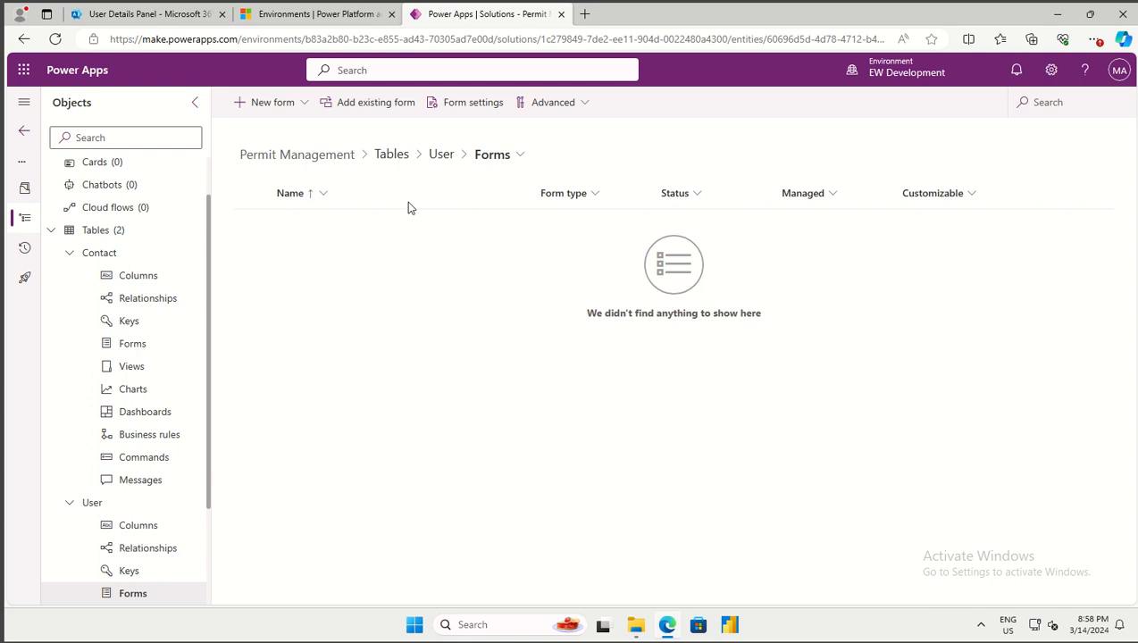
left_click(441, 154)
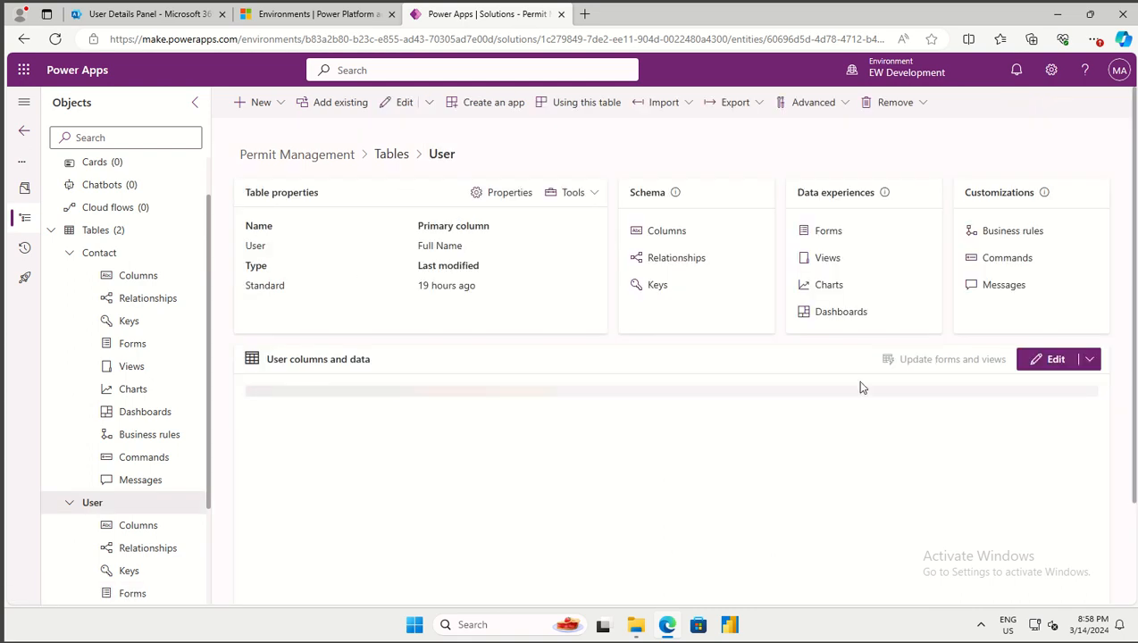
left_click(827, 259)
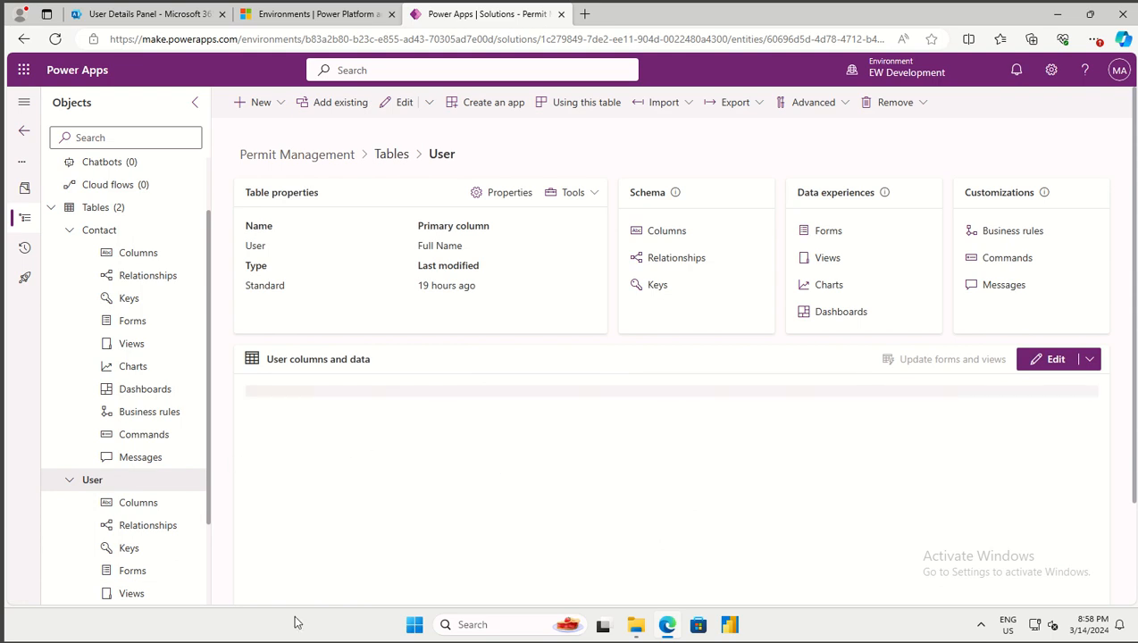
Scroll through the User table's columns and sample data rows
left_click(1115, 81)
left_click(1114, 81)
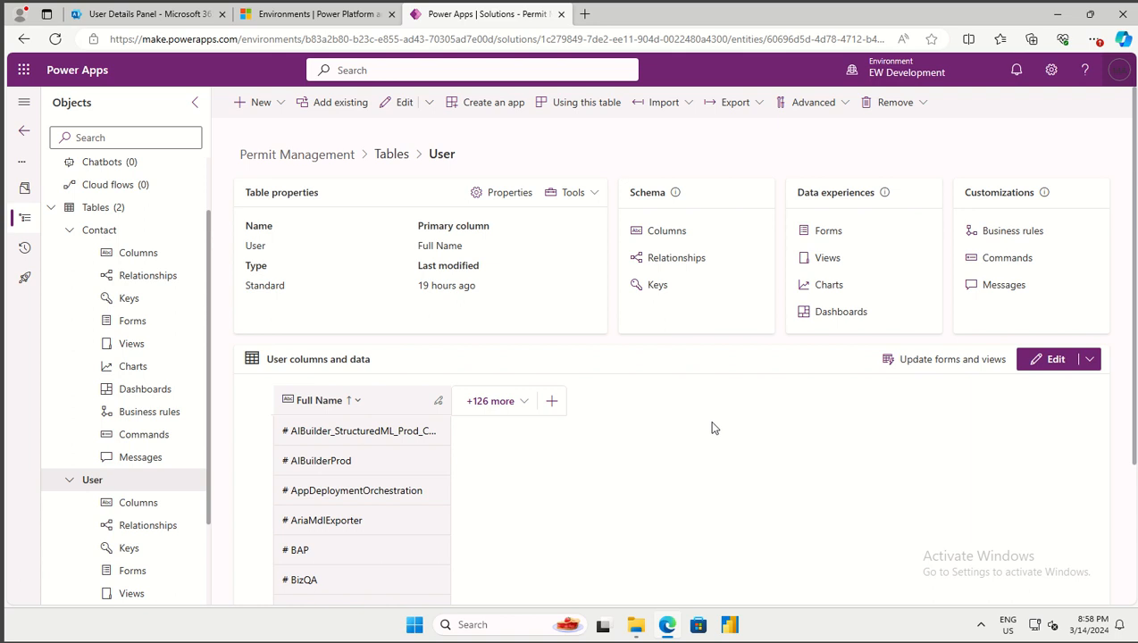
scroll(327, 437, "down", 3)
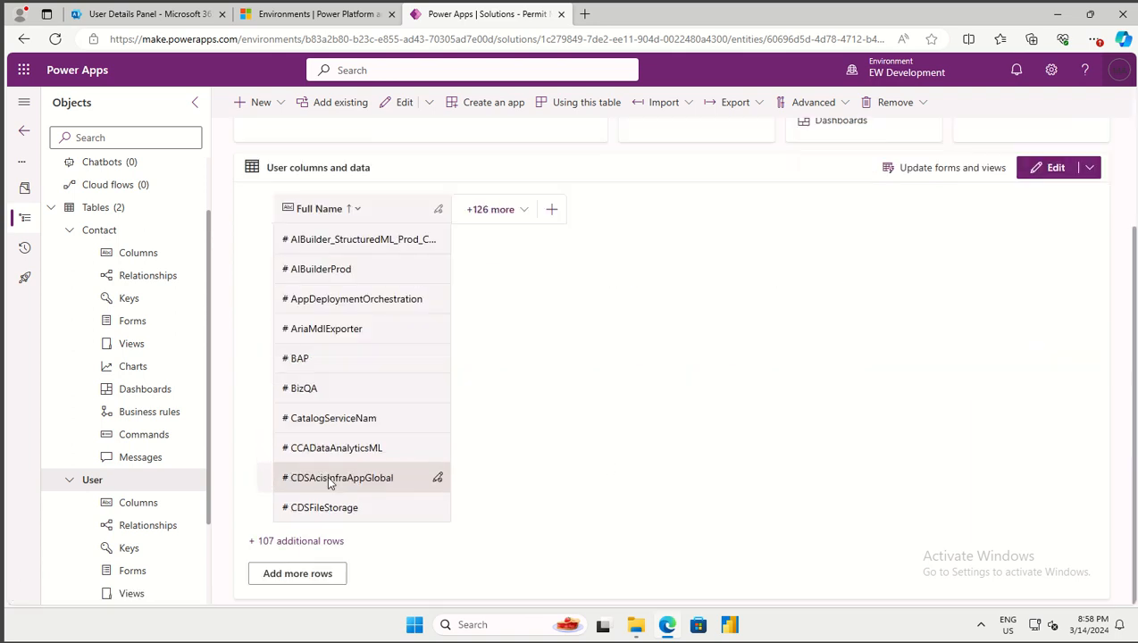
scroll(331, 483, "up", 3)
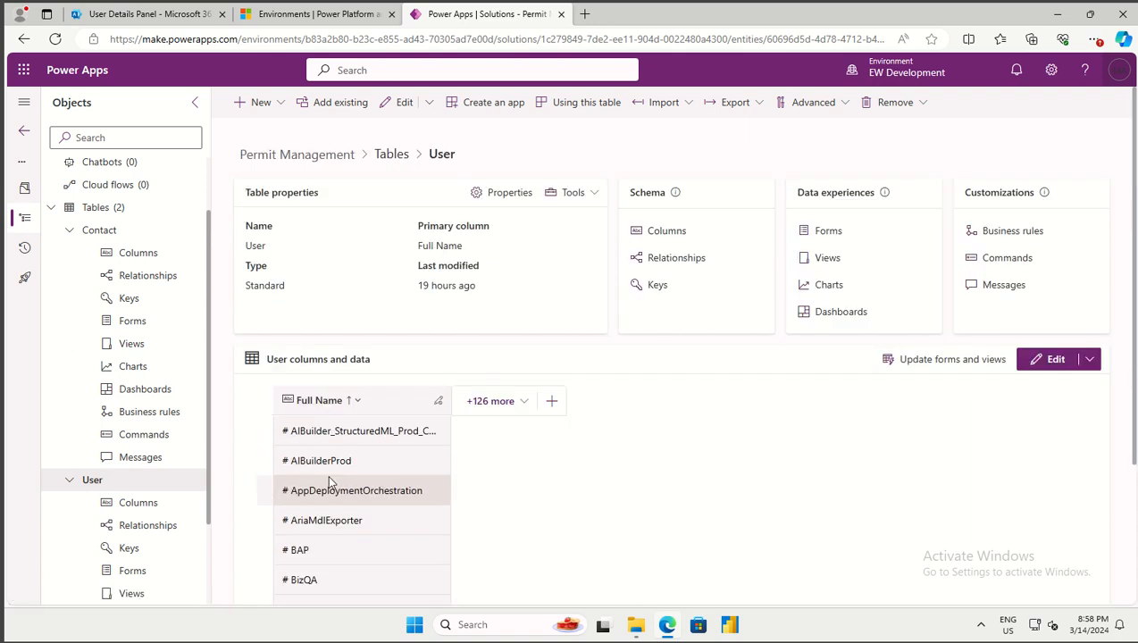
scroll(328, 482, "down", 3)
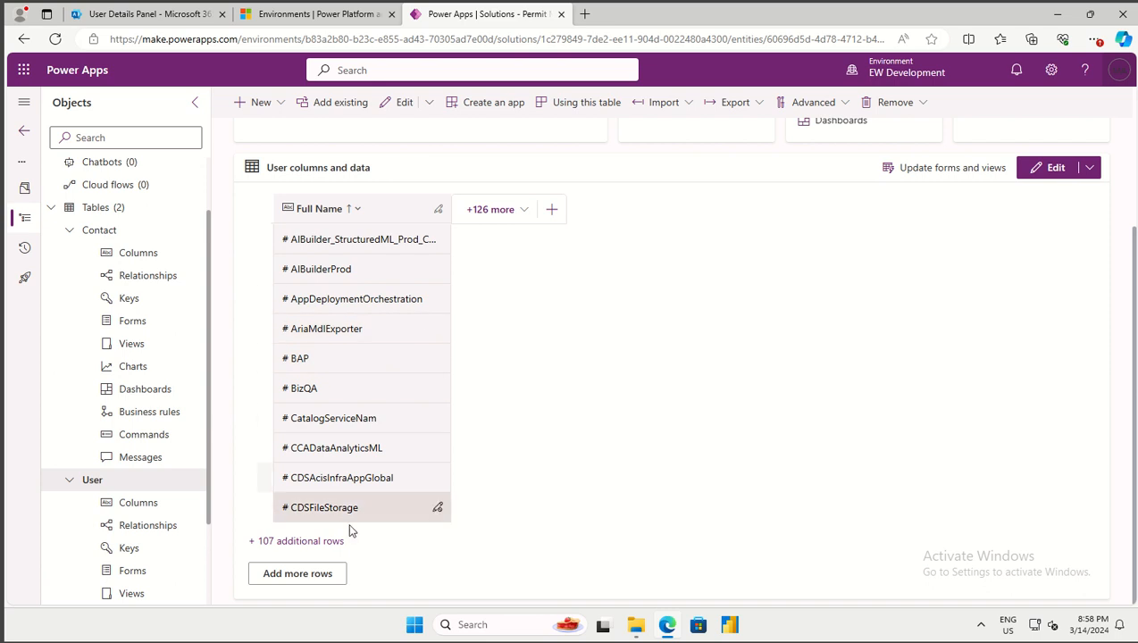
left_click(329, 543)
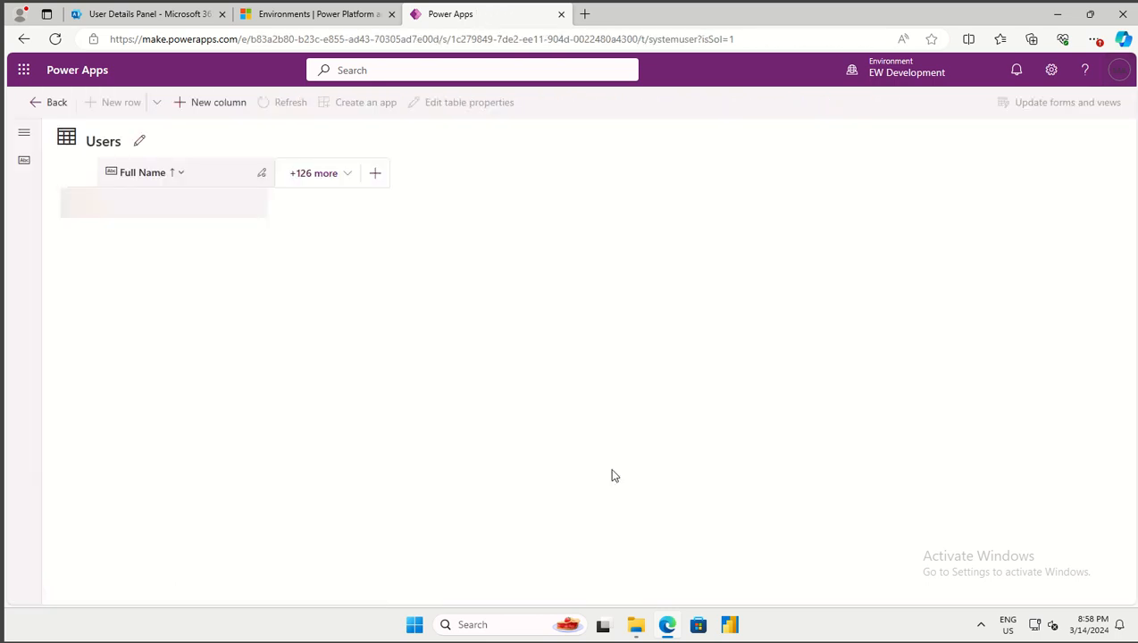
scroll(206, 343, "down", 10)
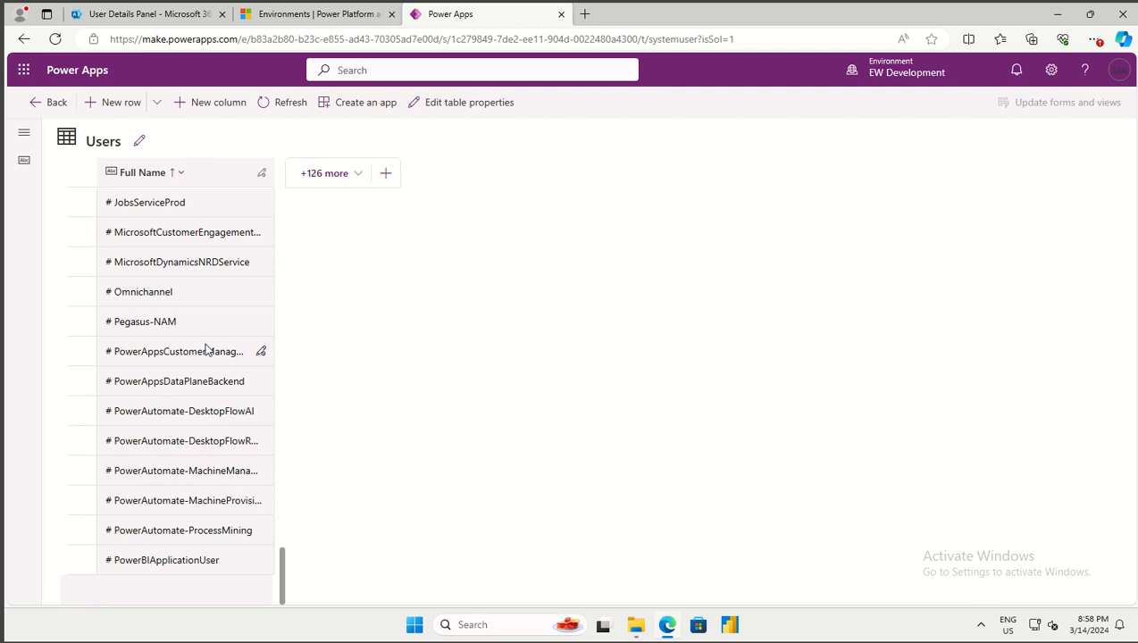
scroll(200, 361, "down", 5)
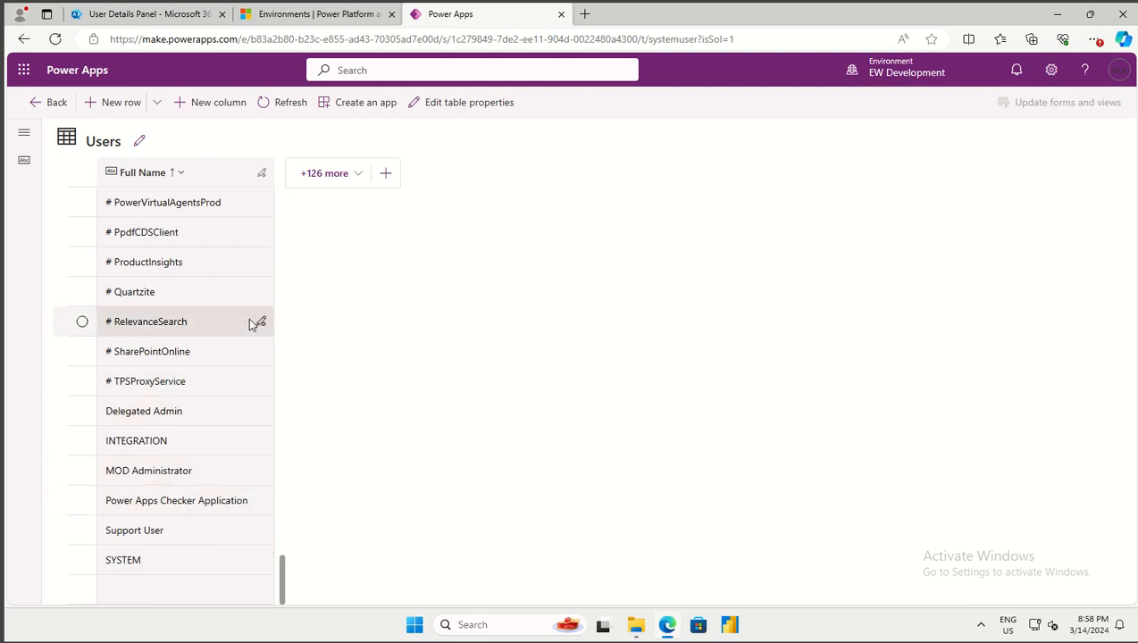
scroll(253, 301, "up", 15)
scroll(253, 301, "down", 15)
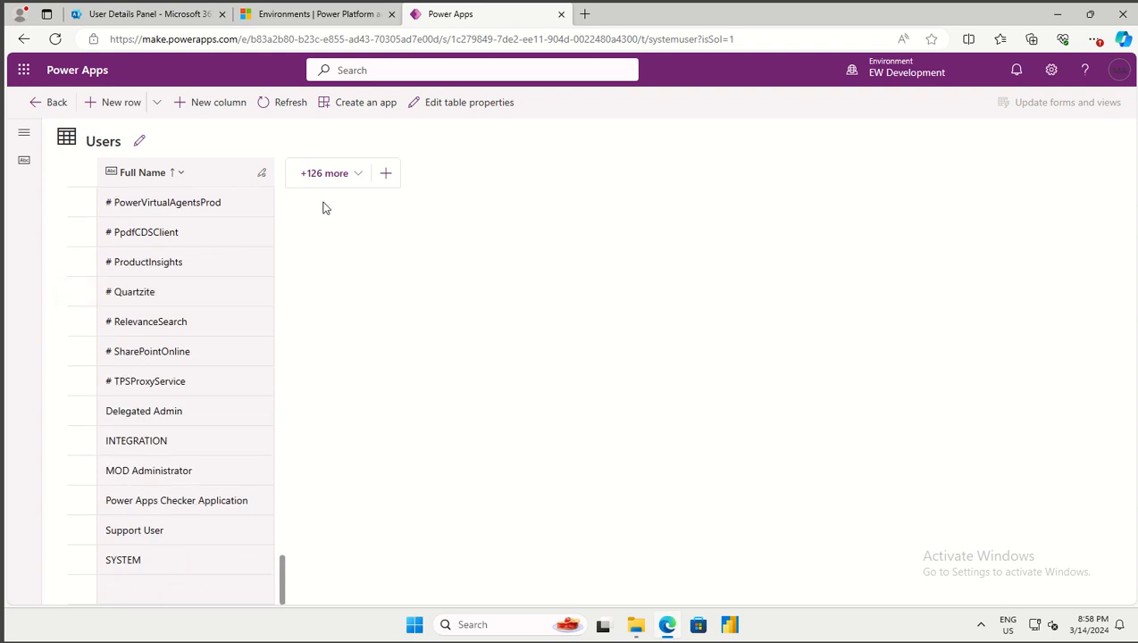
left_click(43, 103)
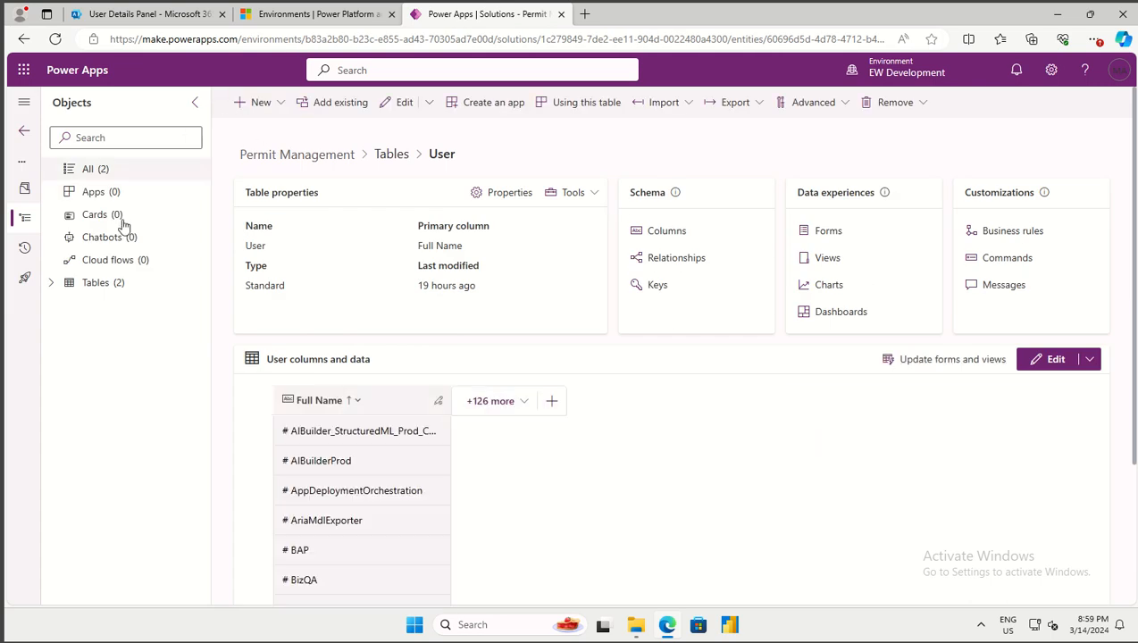
From the Permit Management tables list, start a new blank table via New > Table > Table
left_click(102, 283)
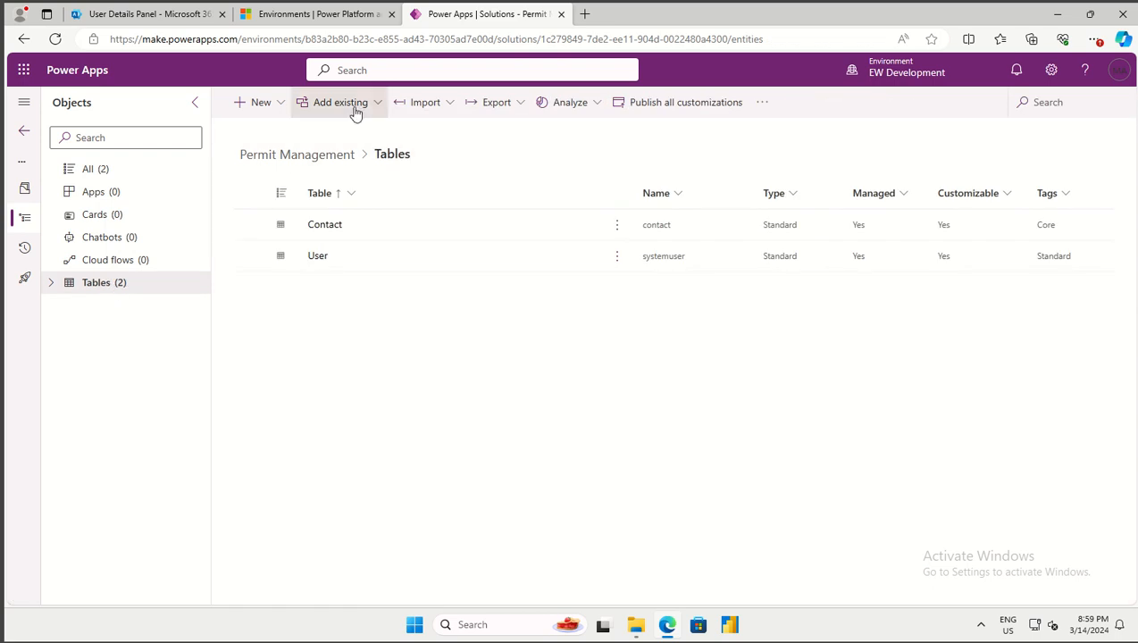
left_click(277, 114)
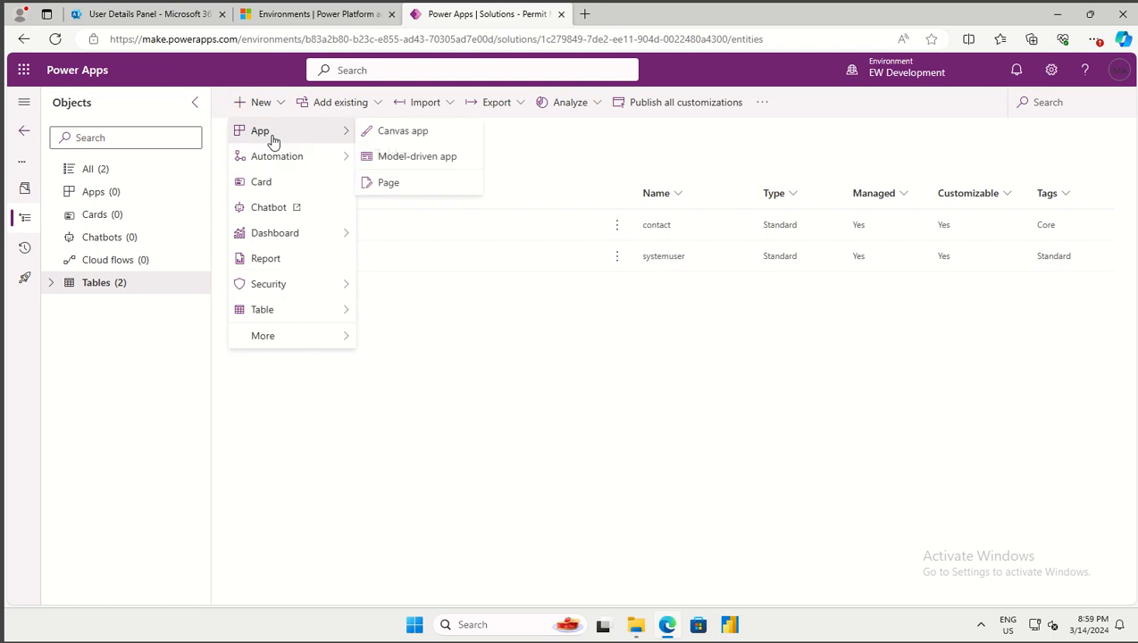
mouse_move(267, 320)
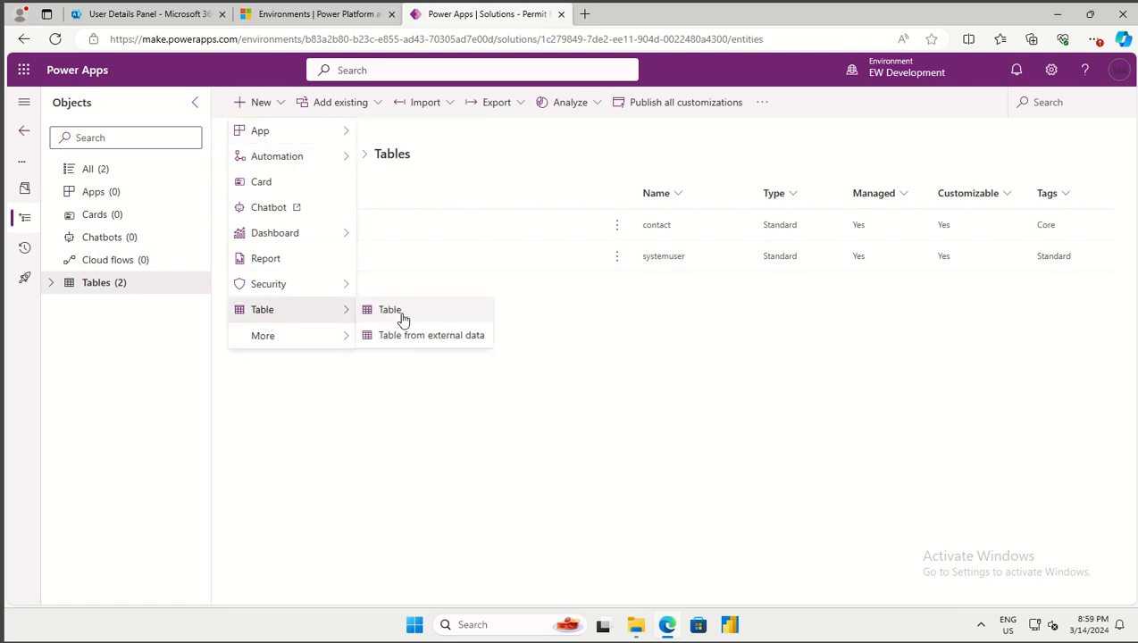
left_click(399, 317)
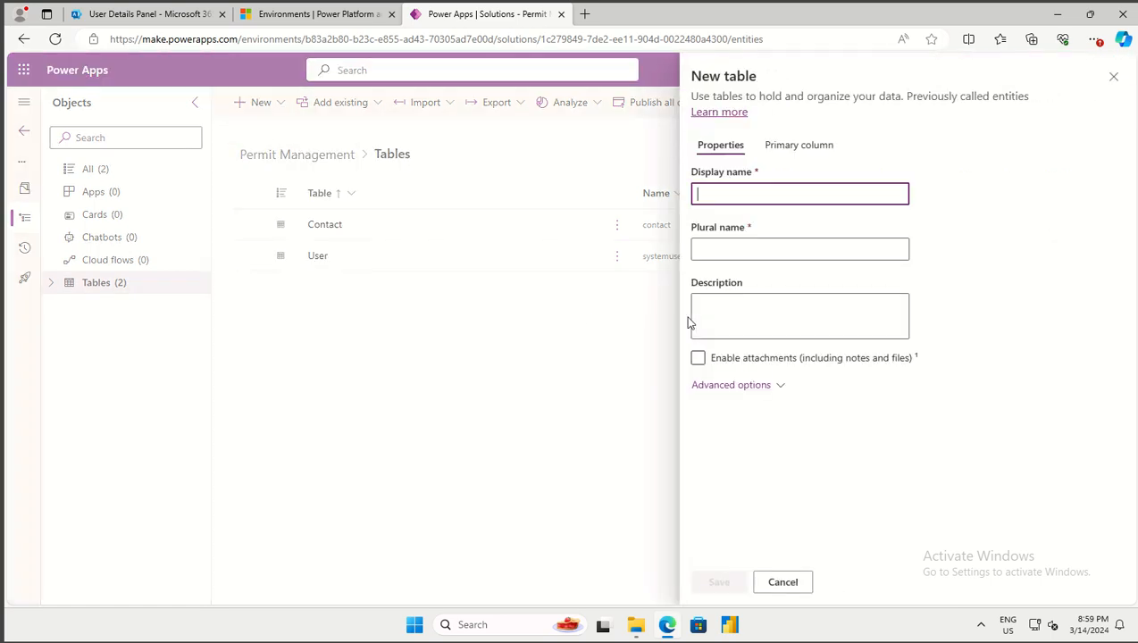